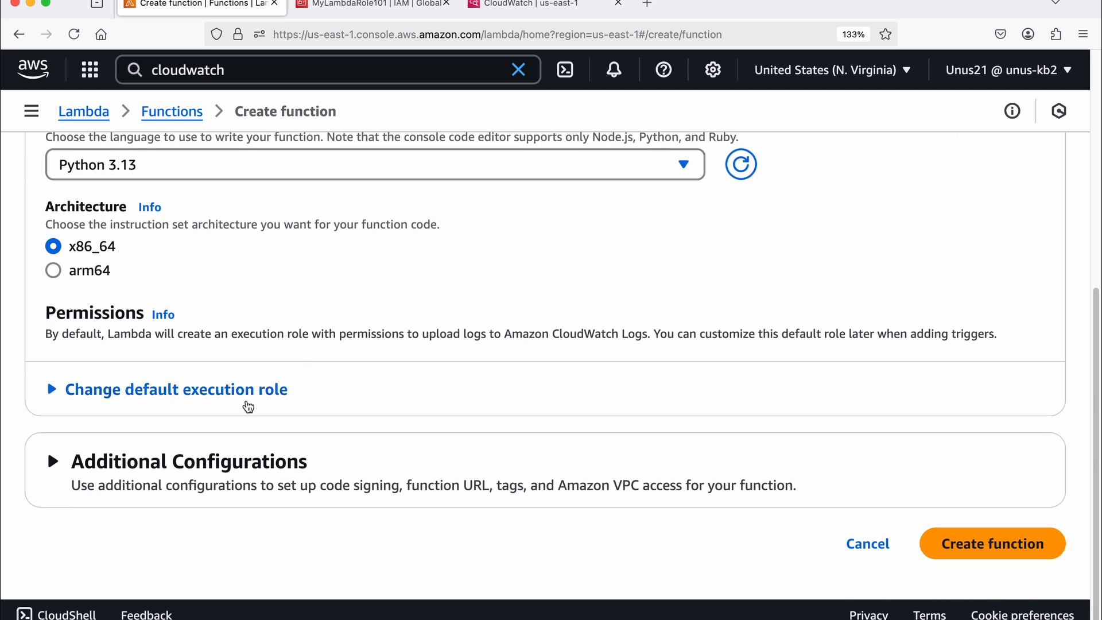
# Enable a function URL for the new Lambda function in the additional configurations, with auth type NONE
pyautogui.click(54, 464)
pyautogui.scroll(-5, 83, 466)
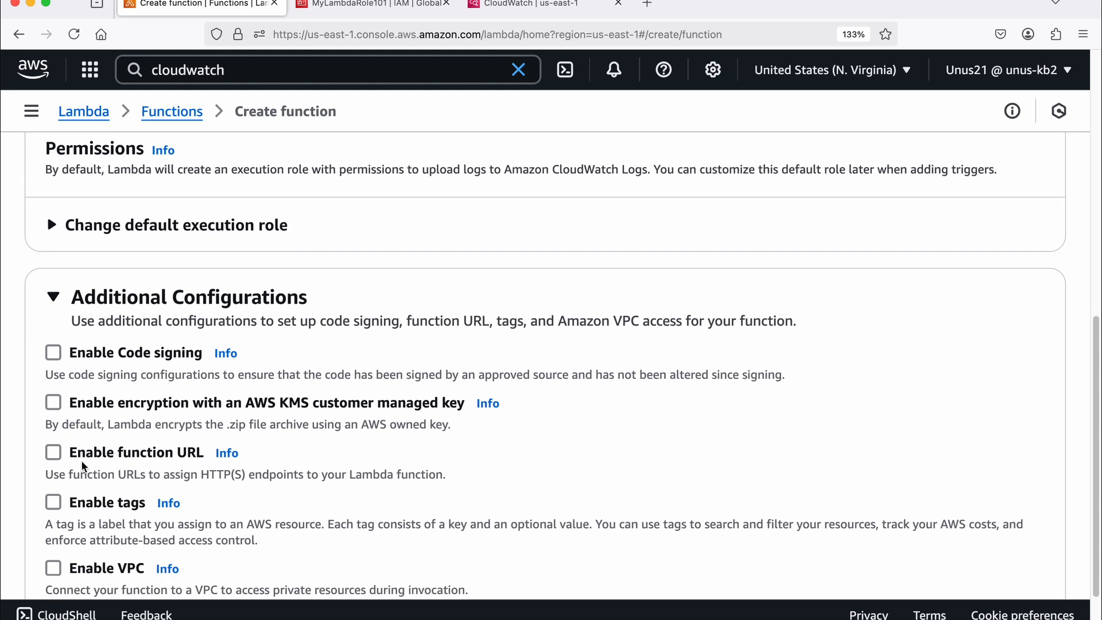
pyautogui.click(53, 453)
pyautogui.scroll(-7, 169, 390)
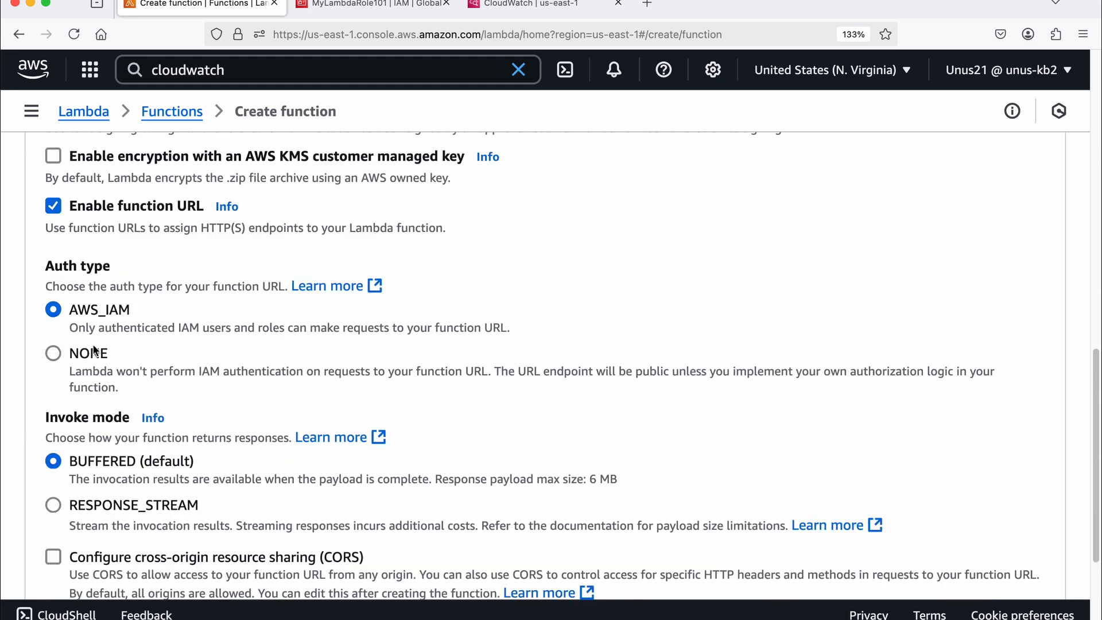
pyautogui.click(55, 354)
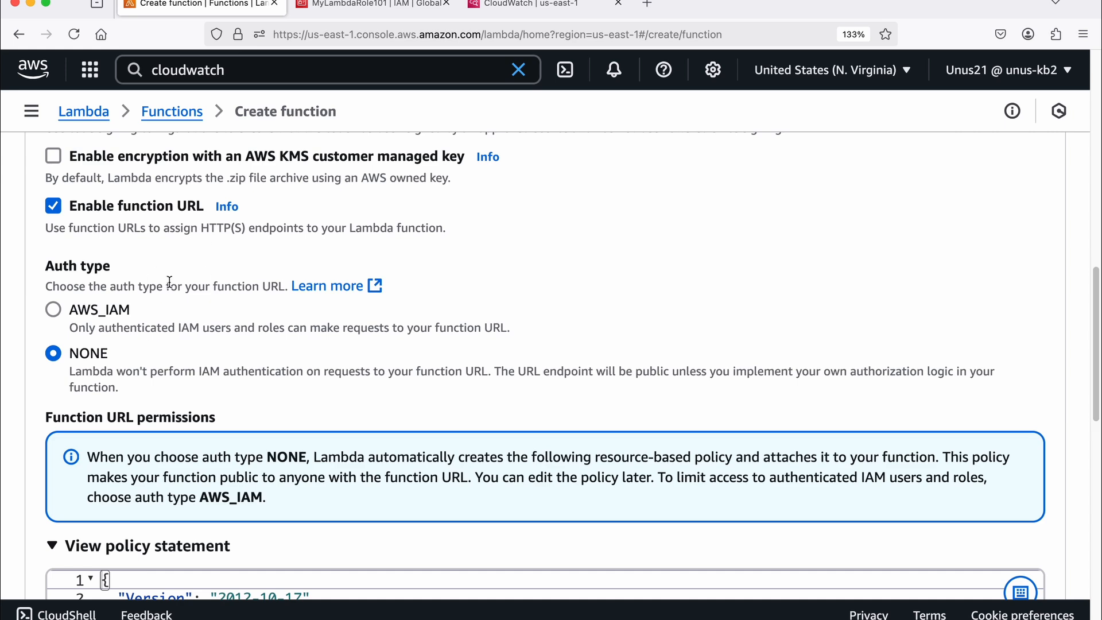
# Create the function with the default BUFFERED invoke mode and dismiss the success message
pyautogui.scroll(-1, 179, 282)
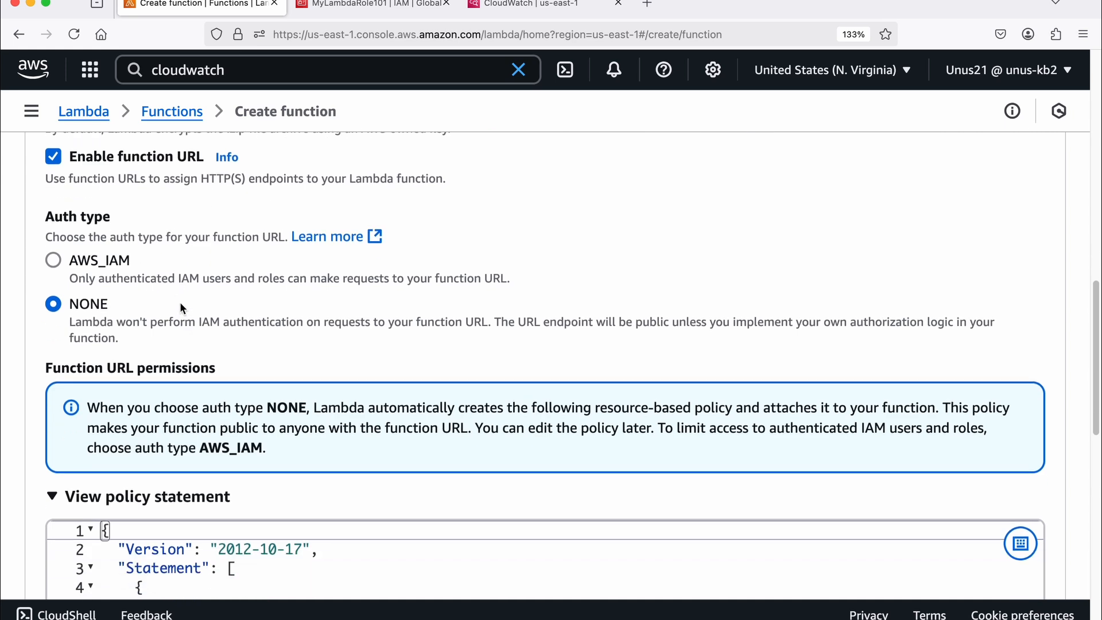
pyautogui.scroll(-12, 131, 282)
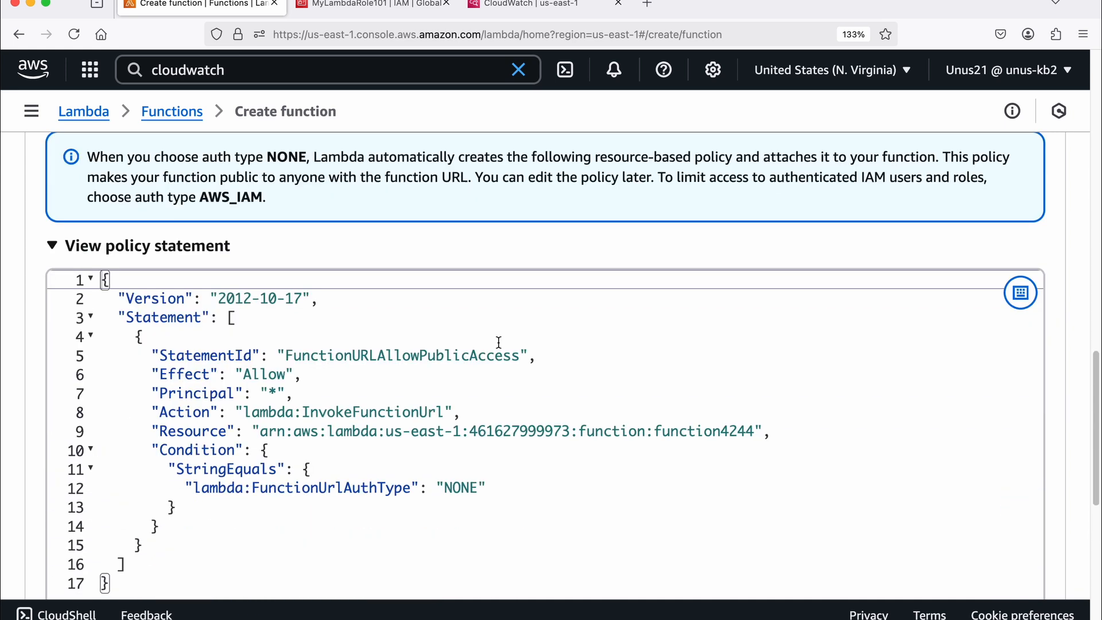
pyautogui.scroll(-5, 499, 344)
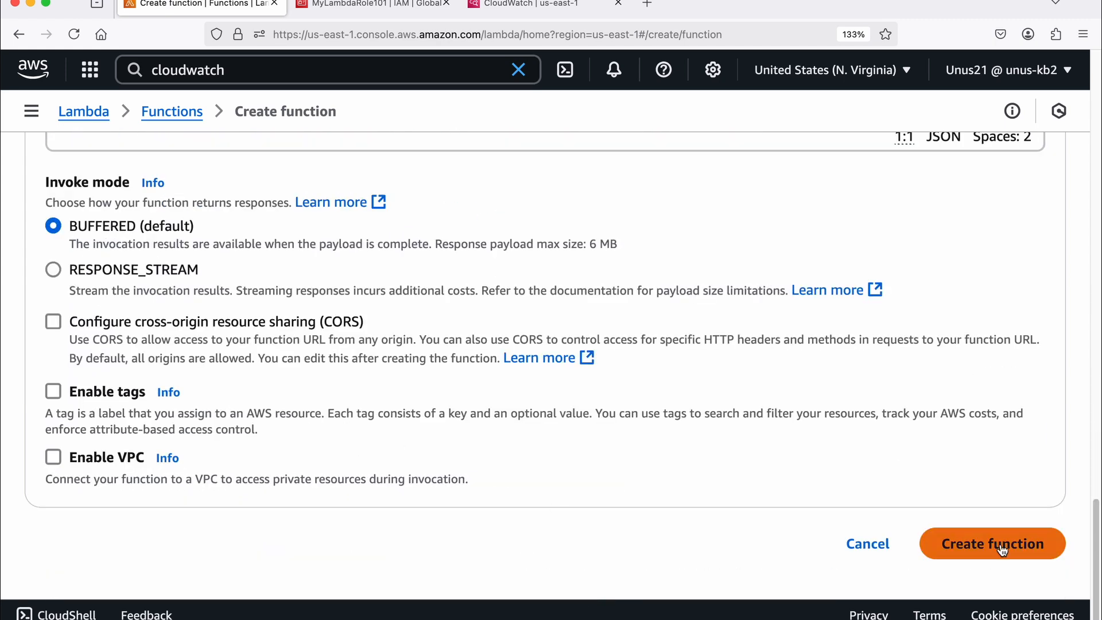
pyautogui.click(913, 530)
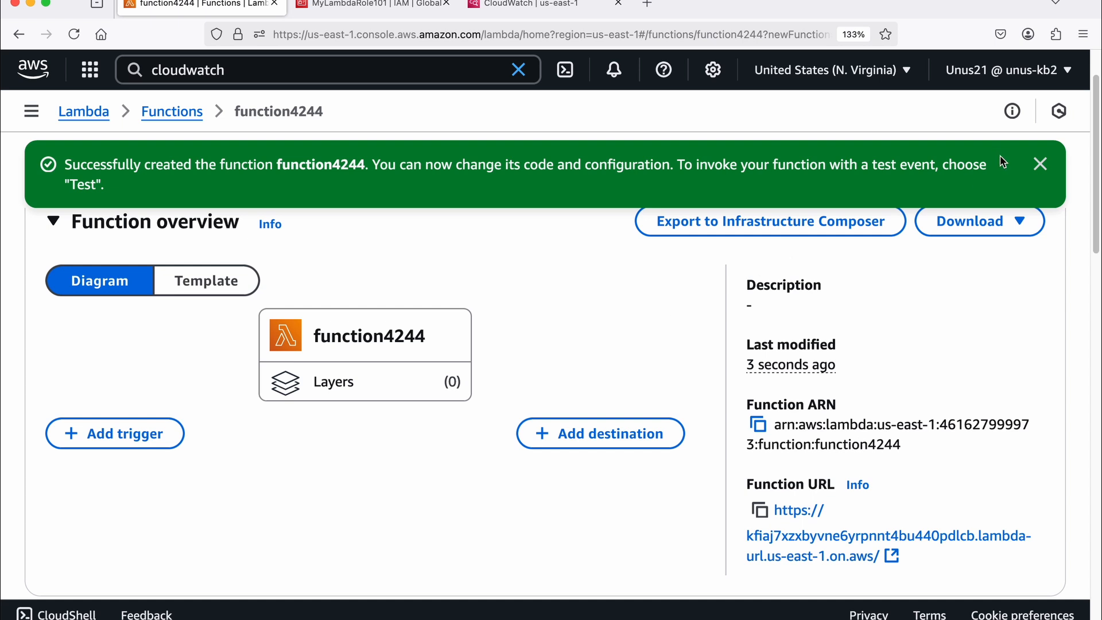
pyautogui.click(1039, 164)
# Delete all of the default code in lambda_function.py of function4244
pyautogui.scroll(-3, 532, 306)
pyautogui.scroll(-3, 532, 305)
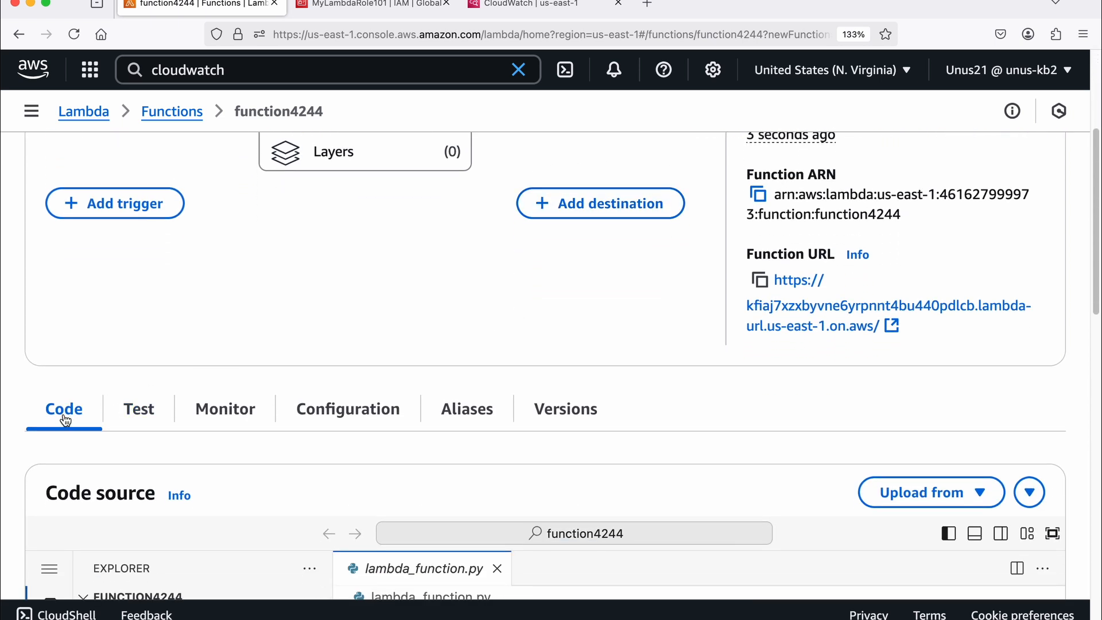
pyautogui.scroll(-5, 146, 374)
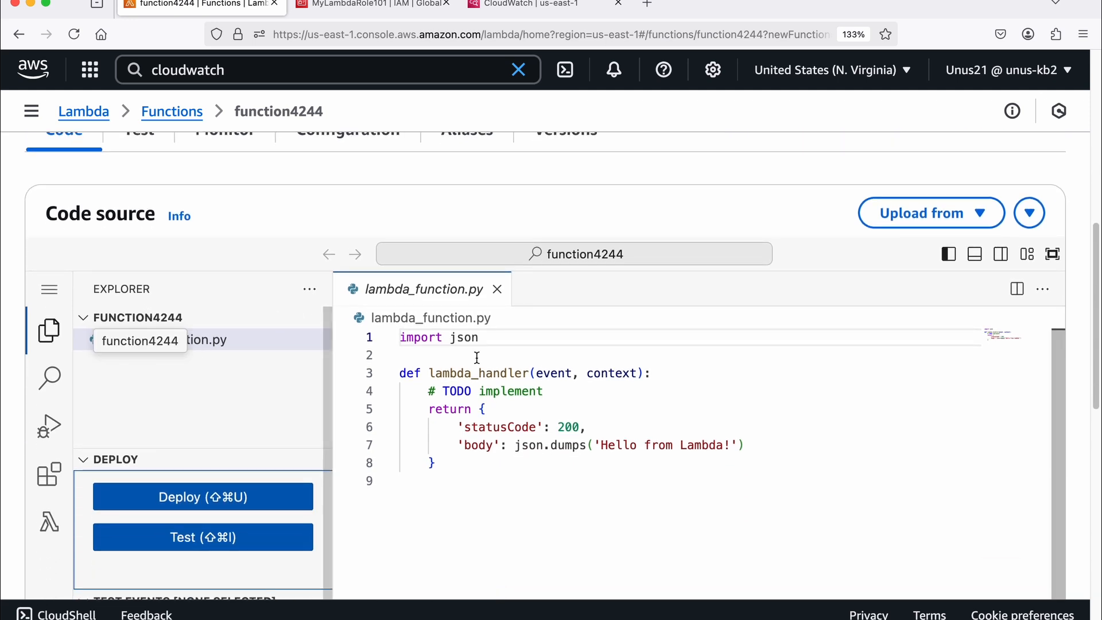
pyautogui.click(480, 337)
pyautogui.moveTo(422, 338); pyautogui.dragTo(459, 487)
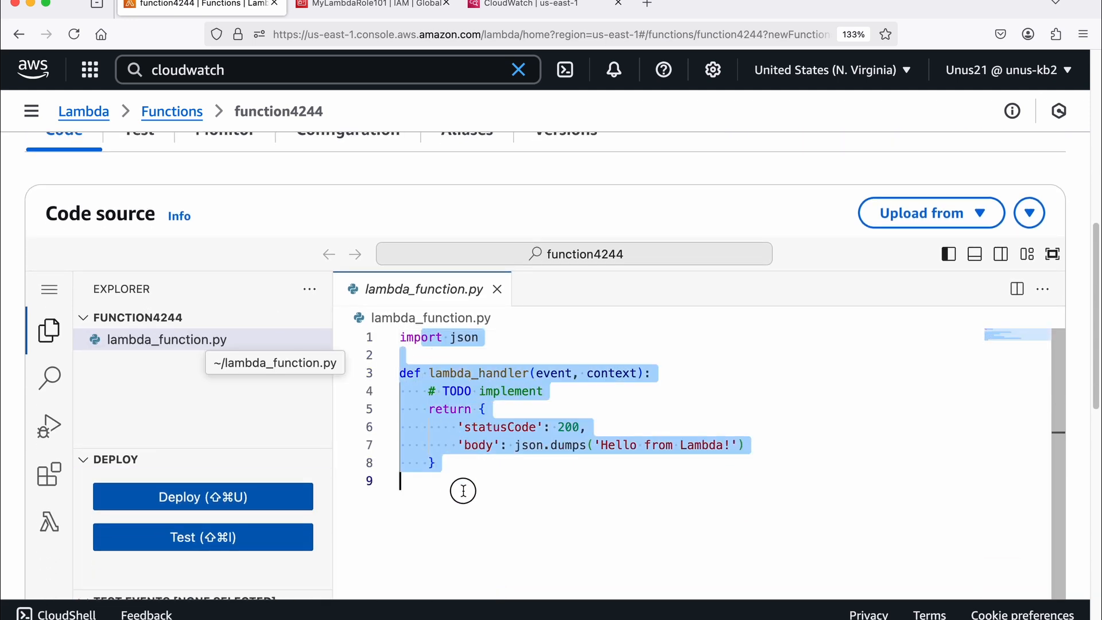
pyautogui.press('BackSpace')
pyautogui.press('BackSpace')
pyautogui.press('BackSpace')
pyautogui.press('BackSpace')
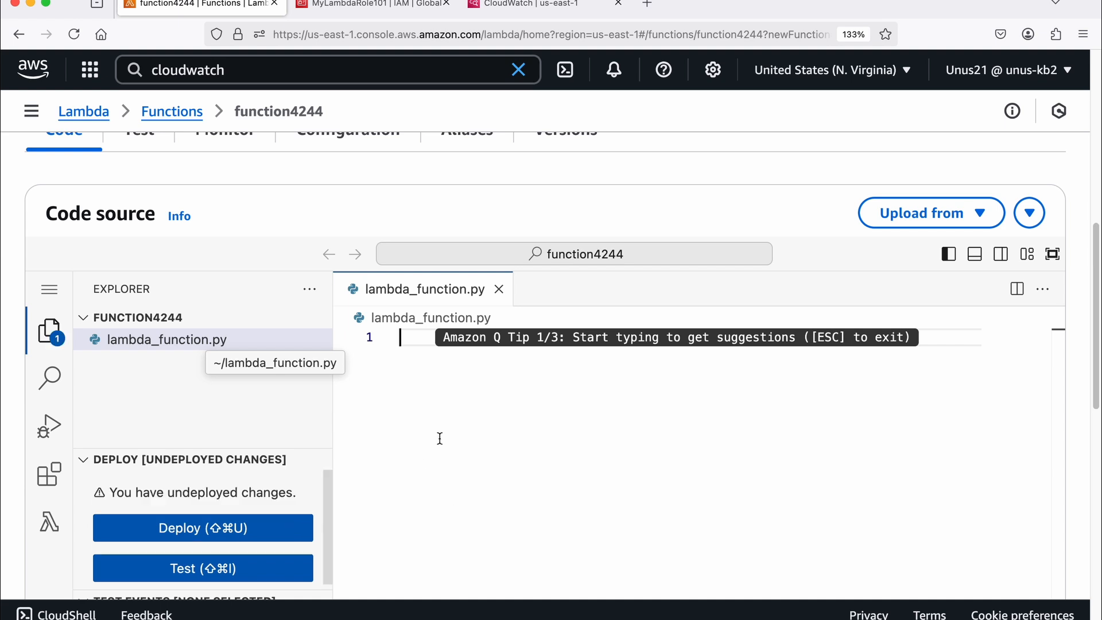
# Paste the prepared handler code that prints and returns a "v1 - Hello World" message built from UserId and AWS_REGION into lambda_function.py
pyautogui.rightClick(408, 338)
pyautogui.click(424, 333)
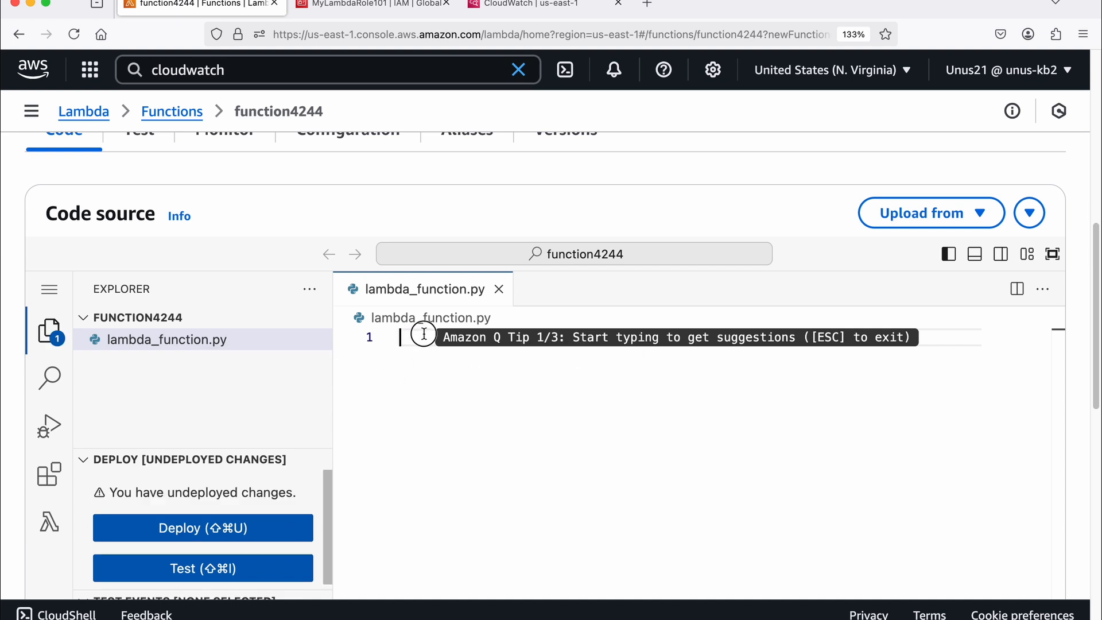
pyautogui.press('super+v')
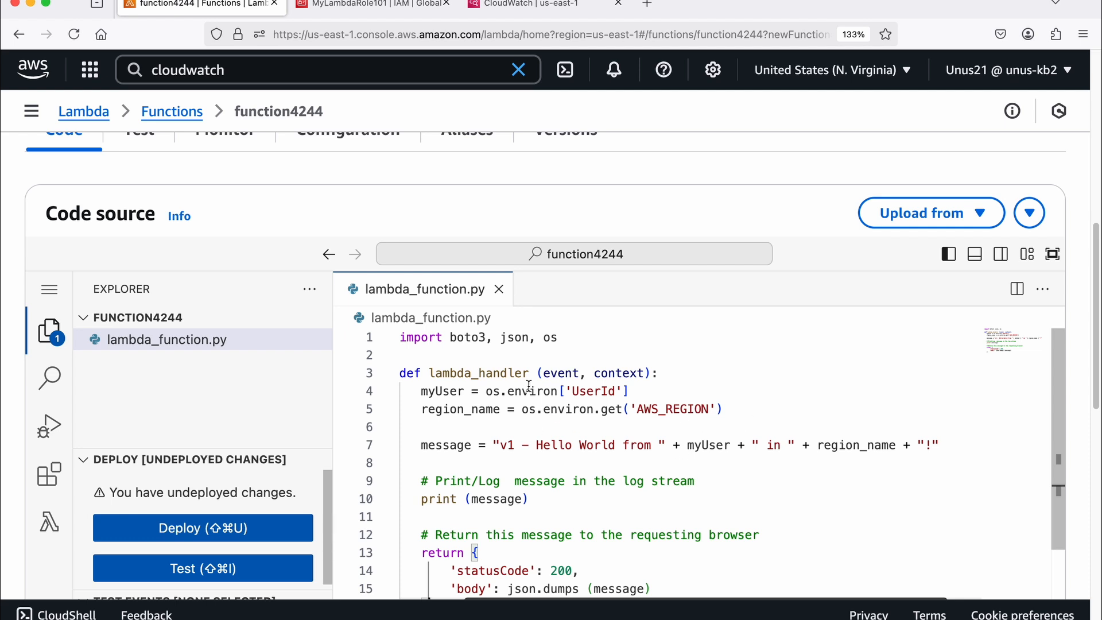
# Examine how the handler code reads UserId and AWS_REGION, builds the message, logs it and returns it to the browser
pyautogui.scroll(-1, 529, 386)
pyautogui.scroll(2, 551, 425)
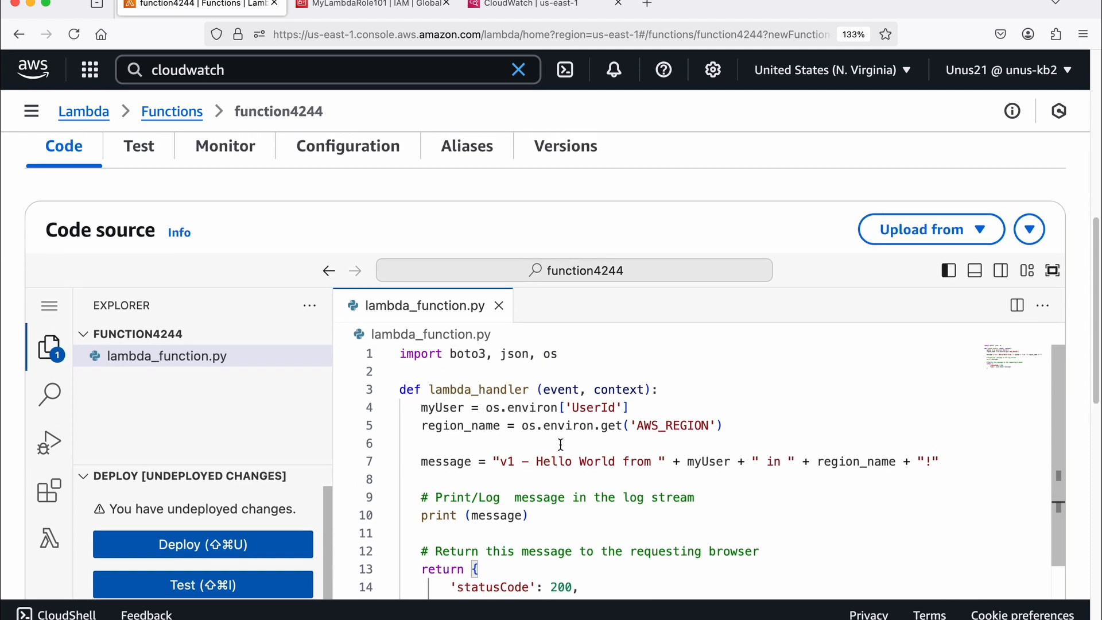
pyautogui.click(512, 470)
pyautogui.click(535, 482)
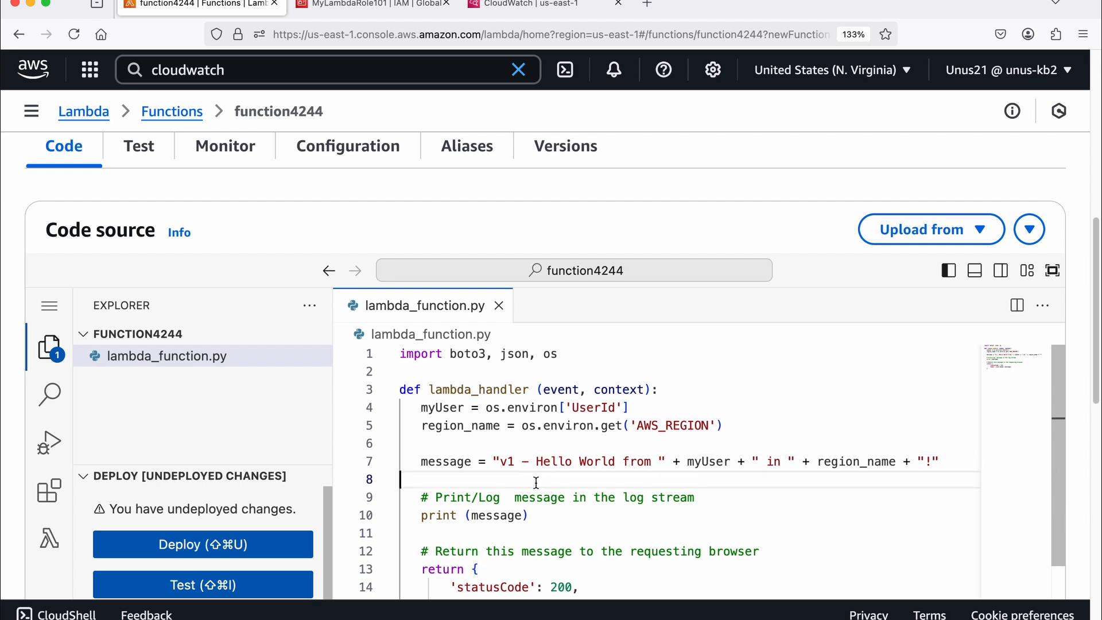
pyautogui.click(519, 462)
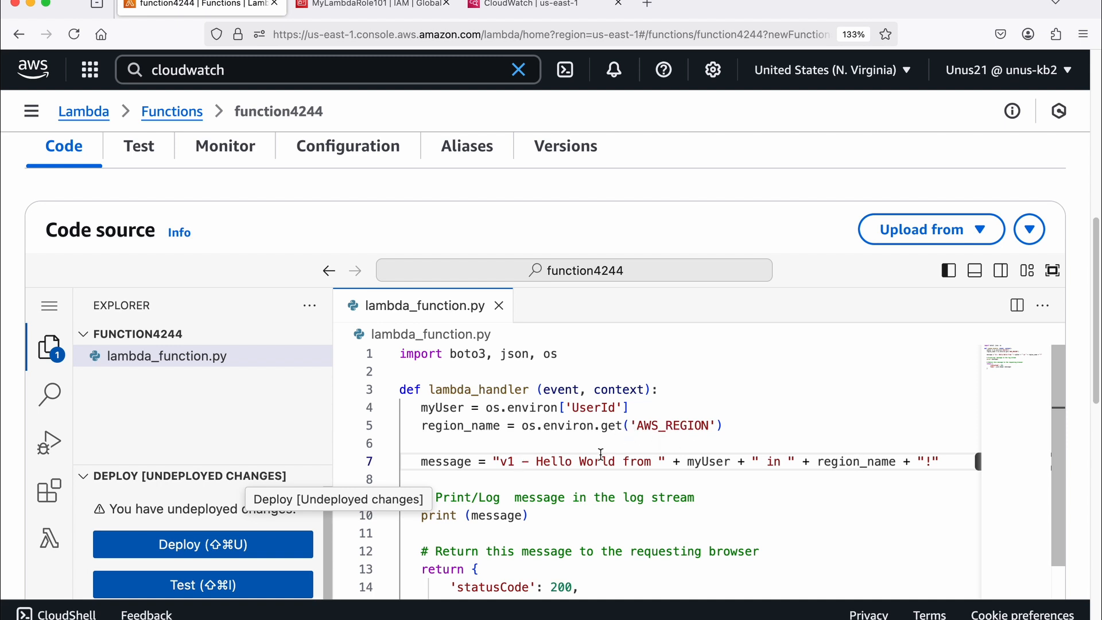
pyautogui.moveTo(523, 428); pyautogui.dragTo(712, 427)
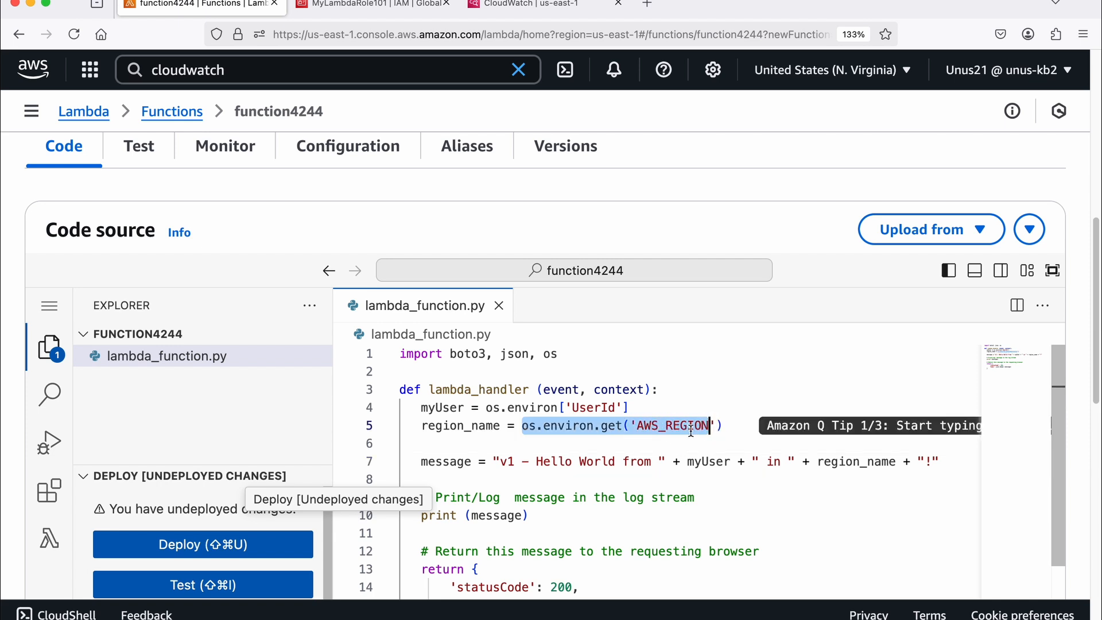
pyautogui.click(681, 427)
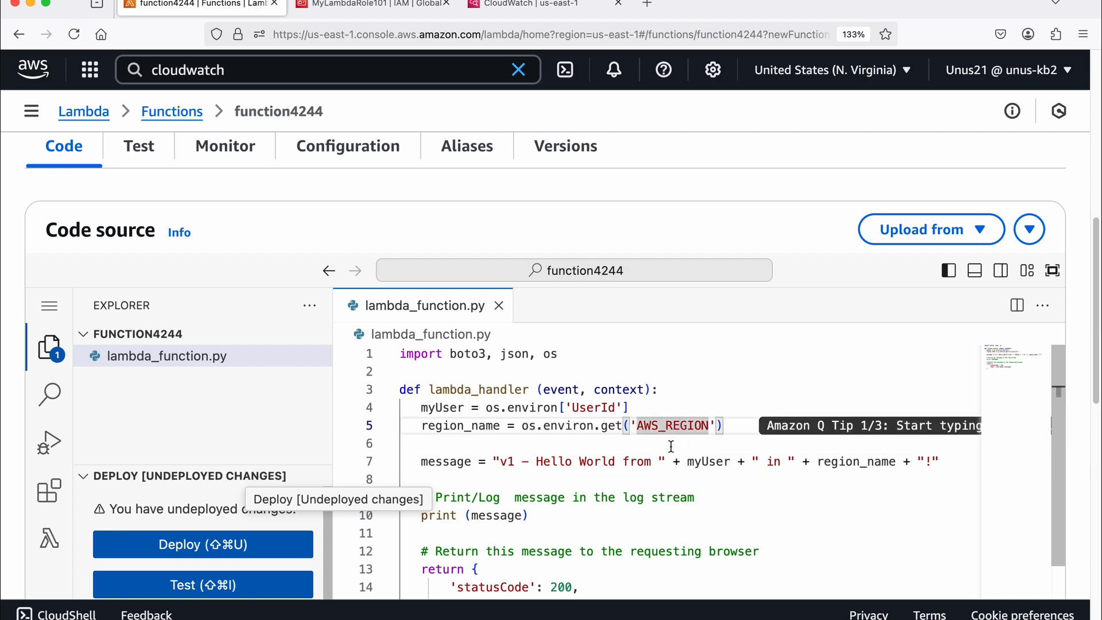
pyautogui.click(590, 408)
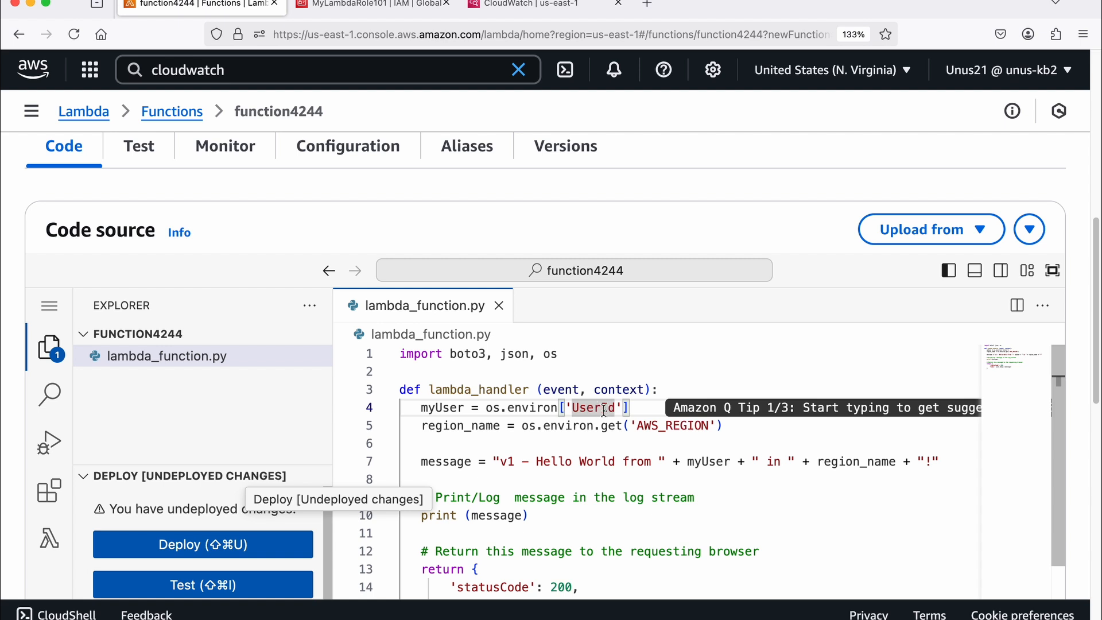
pyautogui.scroll(-2, 591, 416)
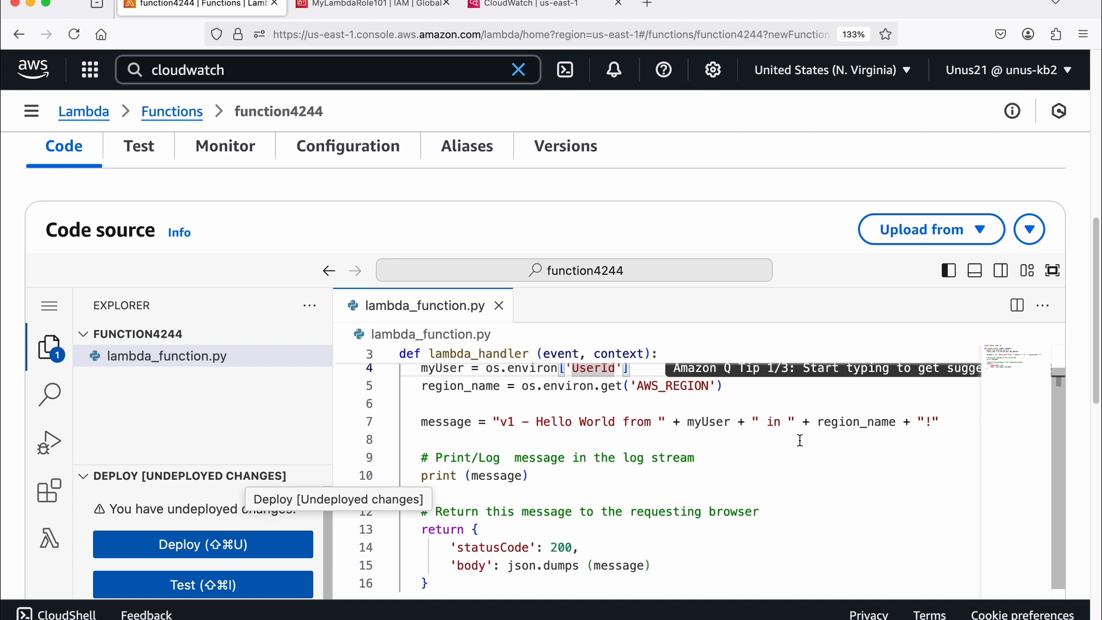
pyautogui.scroll(-2, 887, 433)
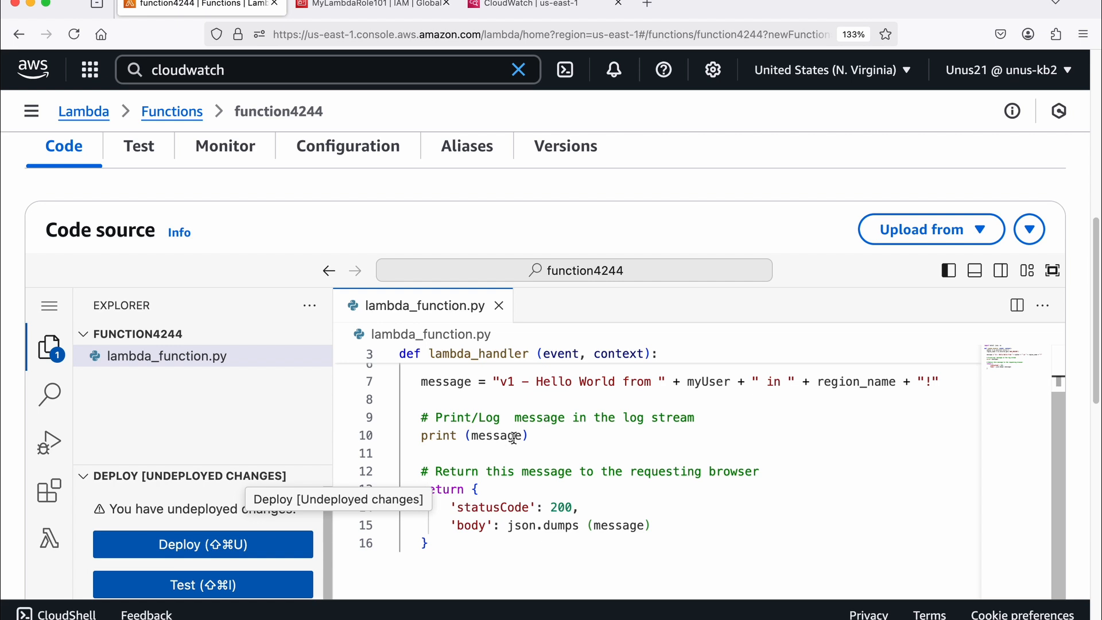
pyautogui.scroll(-1, 514, 437)
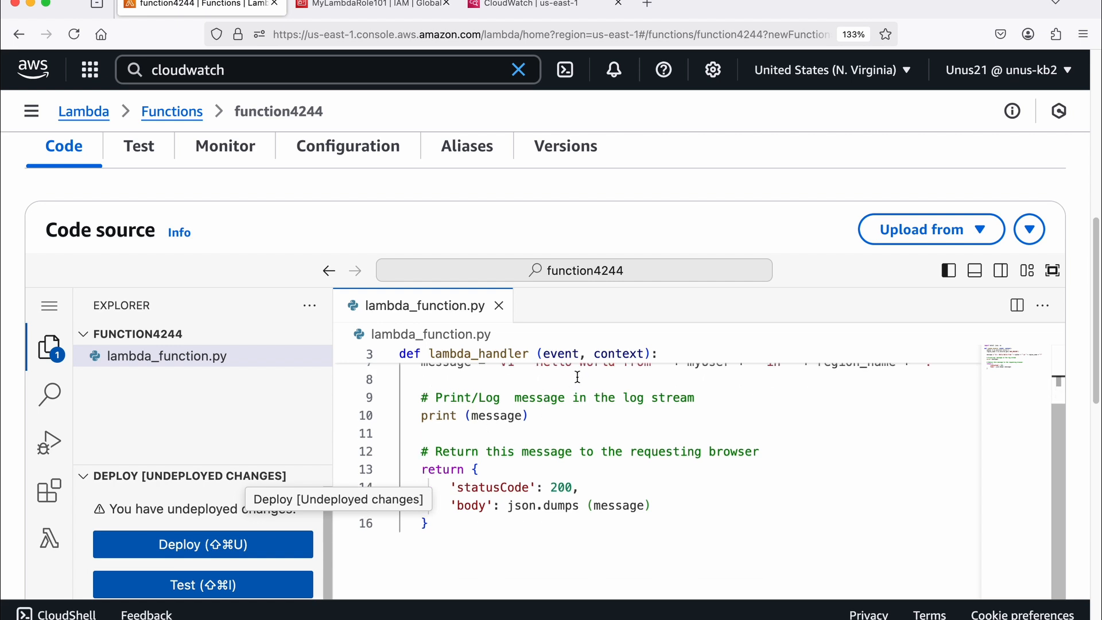
pyautogui.scroll(-3, 523, 418)
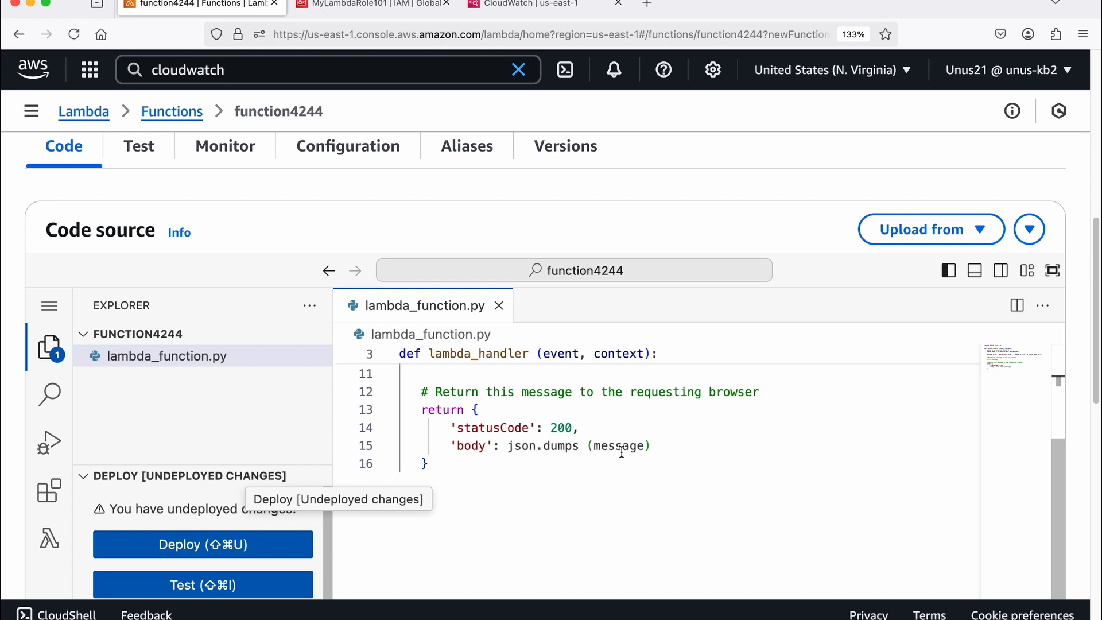
pyautogui.scroll(-1, 635, 450)
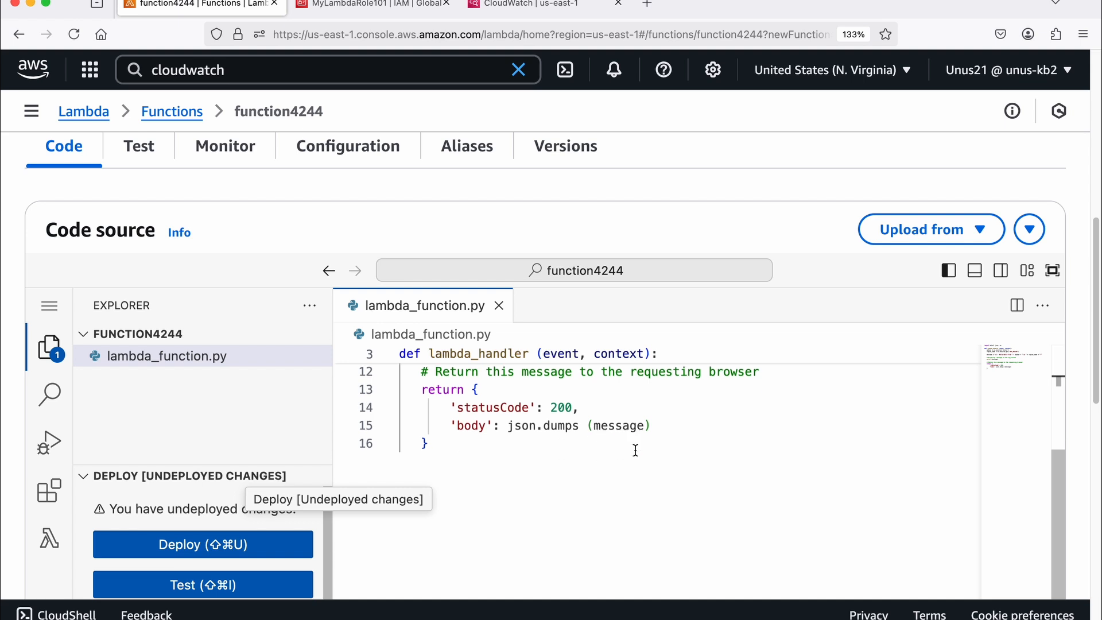
# Deploy the changed code of function4244
pyautogui.scroll(5, 635, 450)
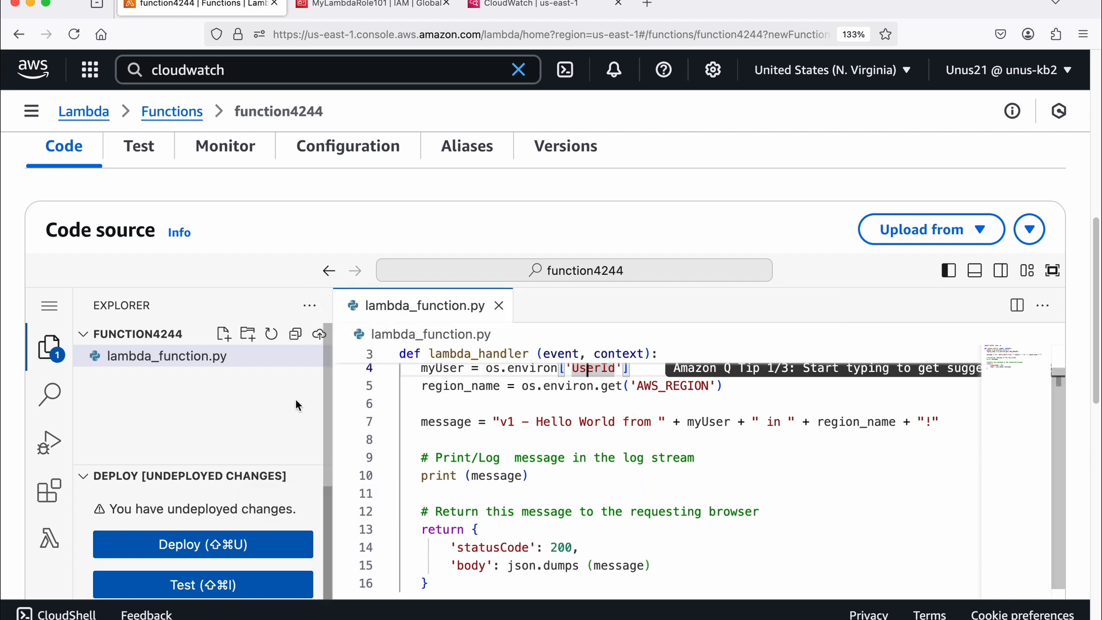
pyautogui.scroll(-1, 295, 405)
pyautogui.click(207, 502)
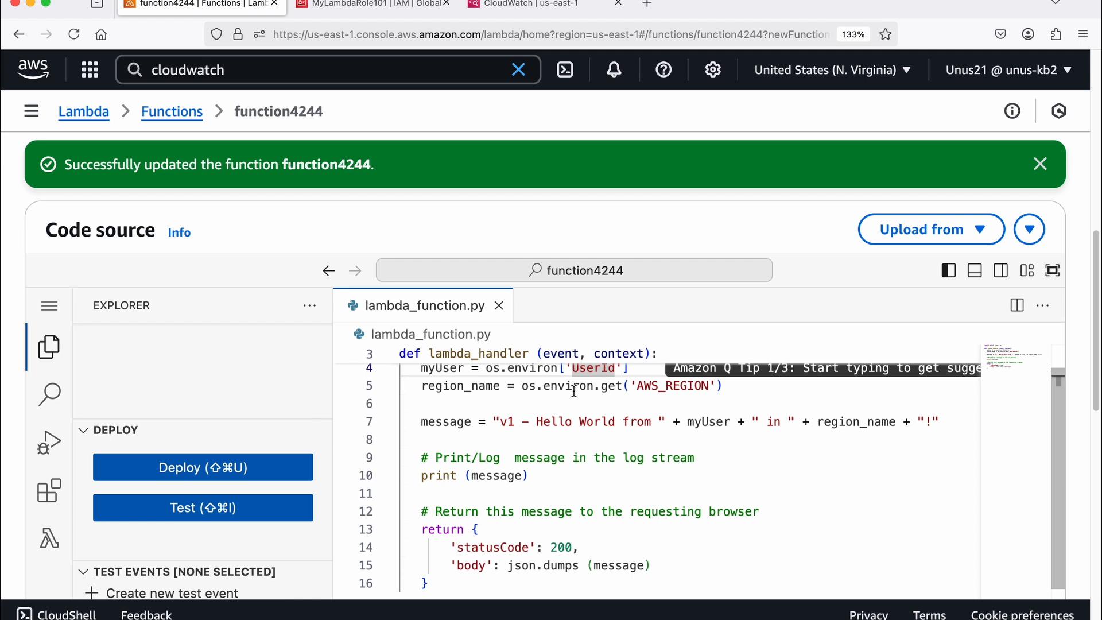
# Open the environment variables of function4244 for editing from its configuration
pyautogui.scroll(1, 574, 390)
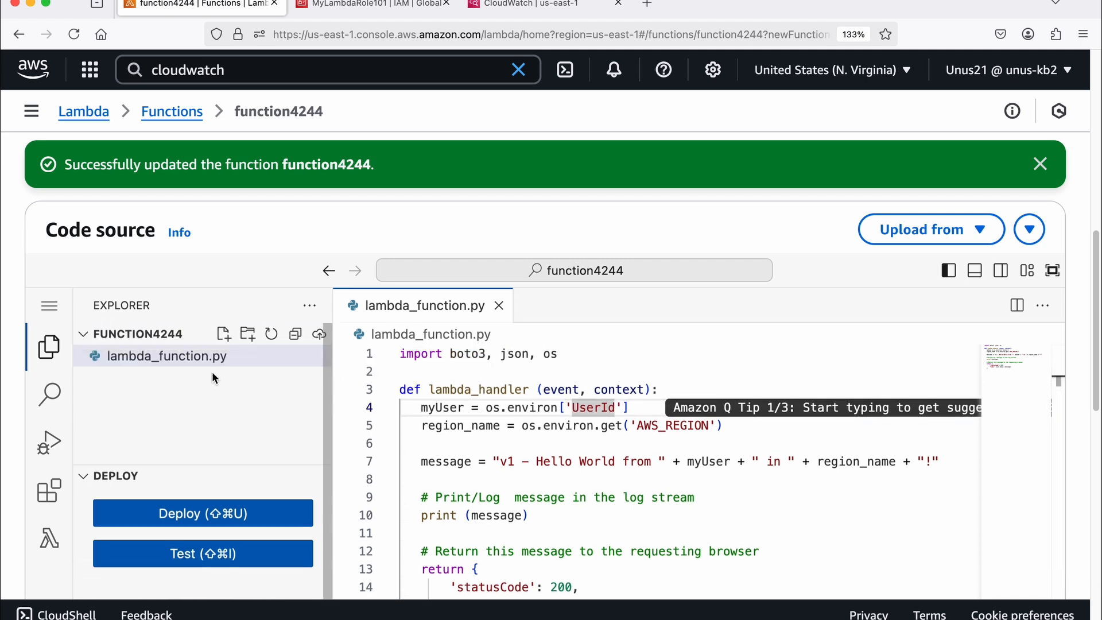
pyautogui.scroll(3, 212, 371)
pyautogui.scroll(2, 402, 356)
pyautogui.click(332, 312)
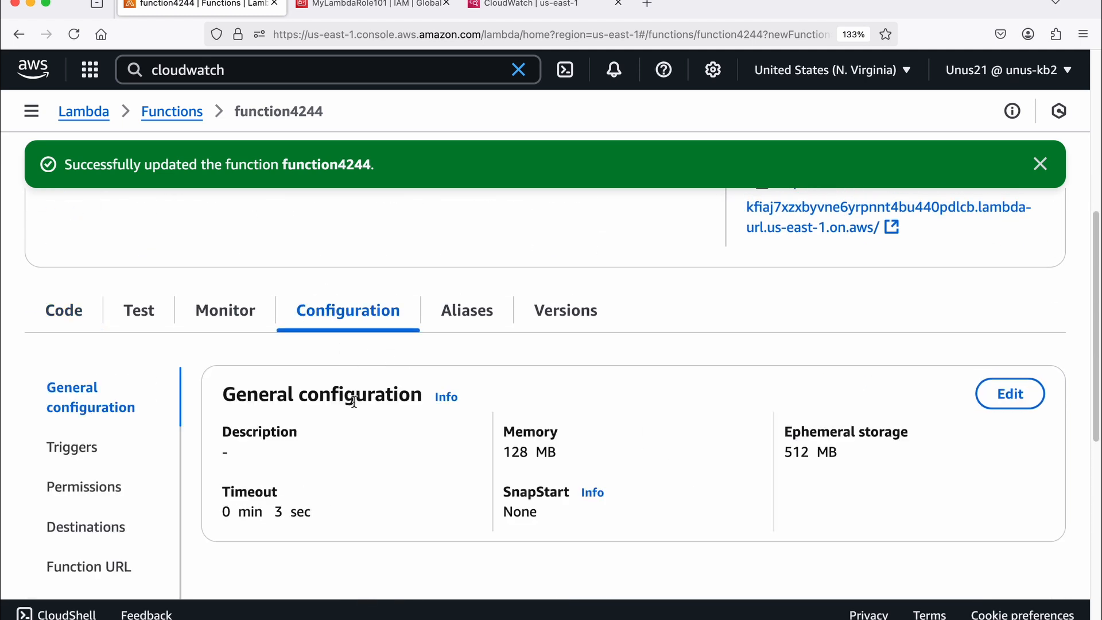
pyautogui.scroll(-3, 86, 516)
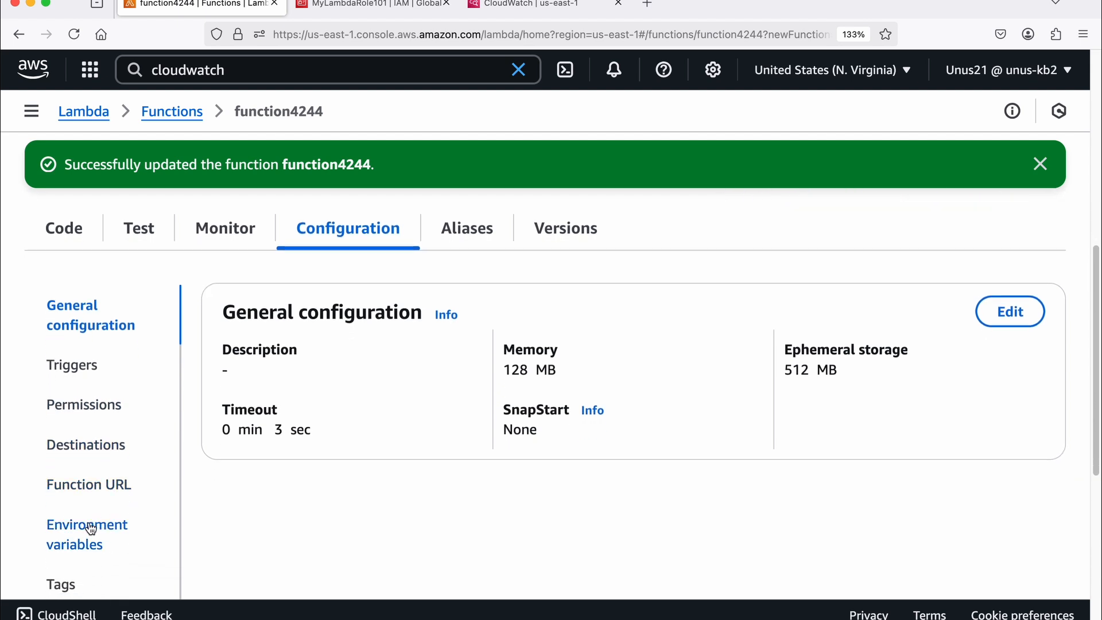
pyautogui.click(89, 528)
pyautogui.click(633, 513)
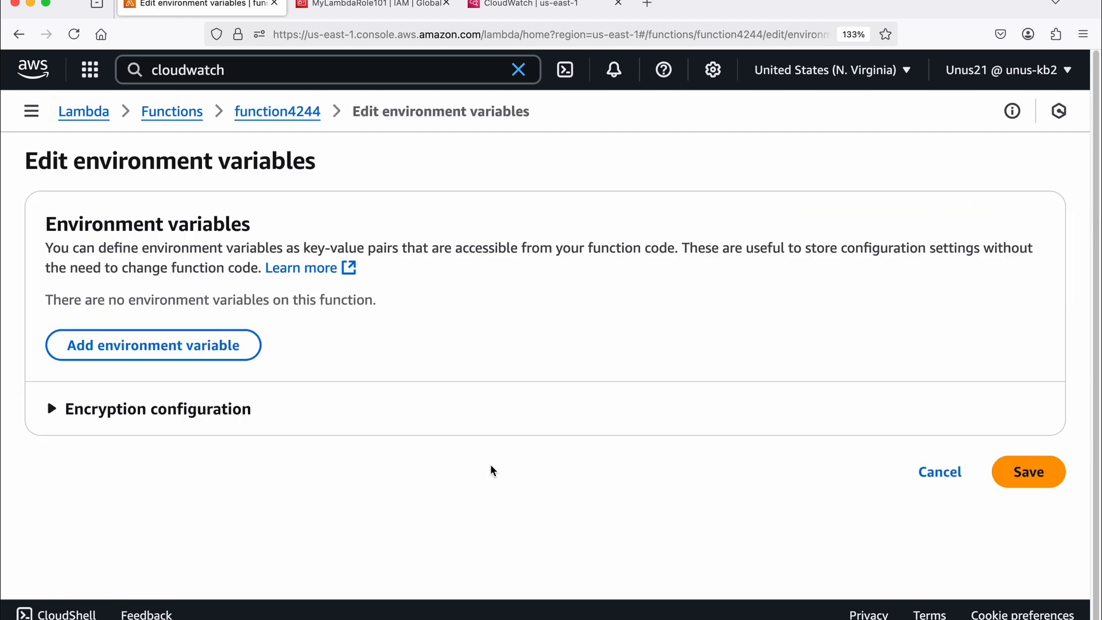
# Add an environment variable with key UserId and the user's name as its value, and save it
pyautogui.click(142, 346)
pyautogui.click(172, 333)
pyautogui.write('UserId')
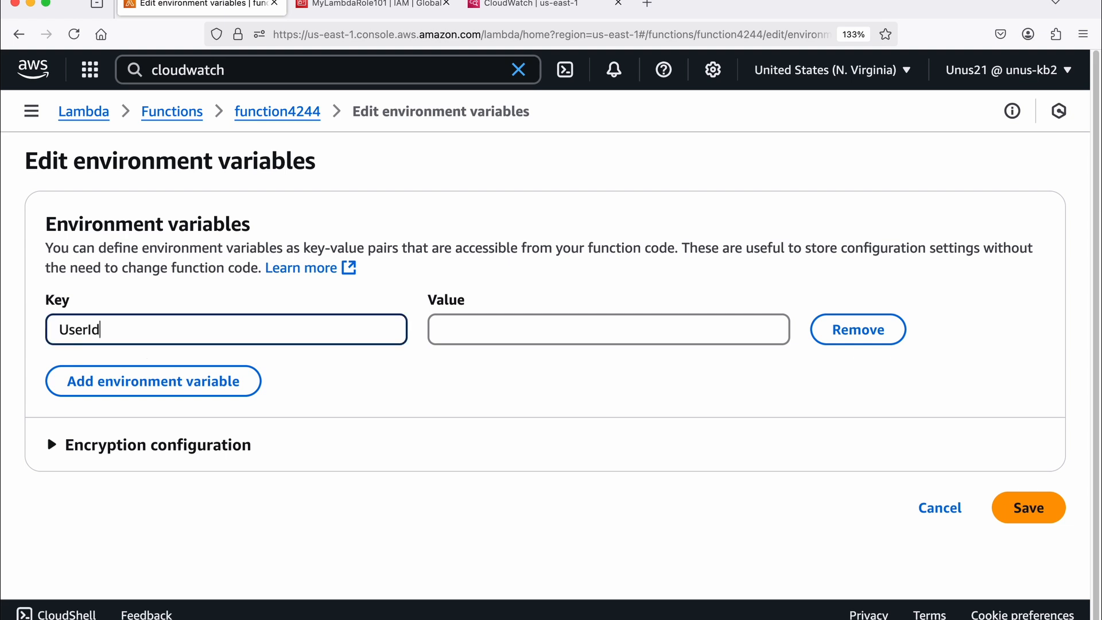
pyautogui.click(467, 329)
pyautogui.write('Unus')
pyautogui.click(998, 505)
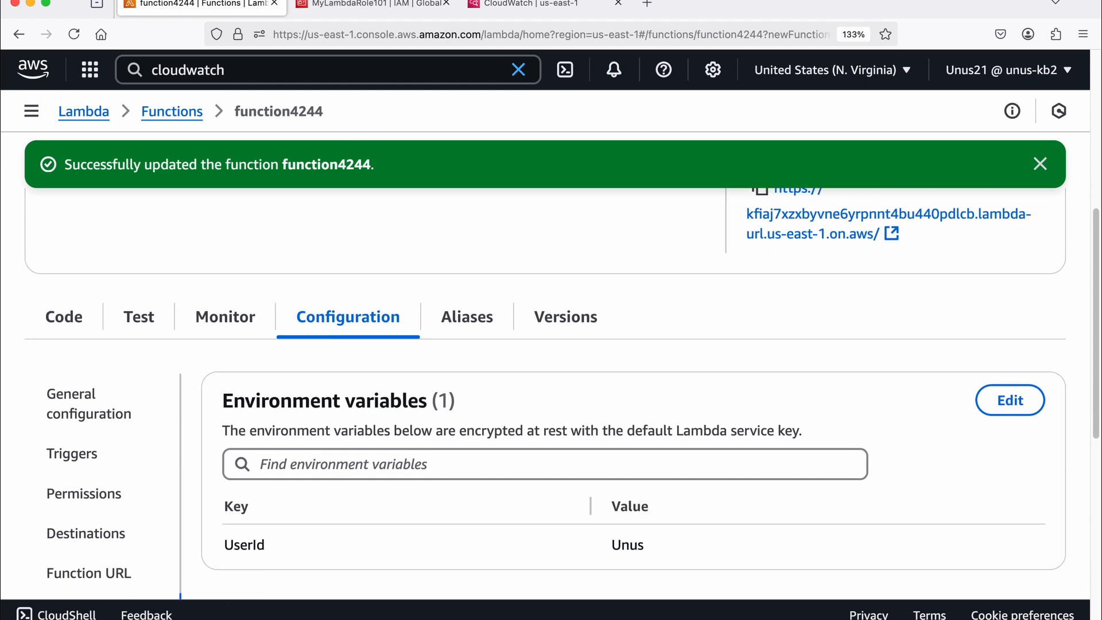
# Publish a new version of function4244 from $LATEST with the description v1
pyautogui.scroll(5, 594, 241)
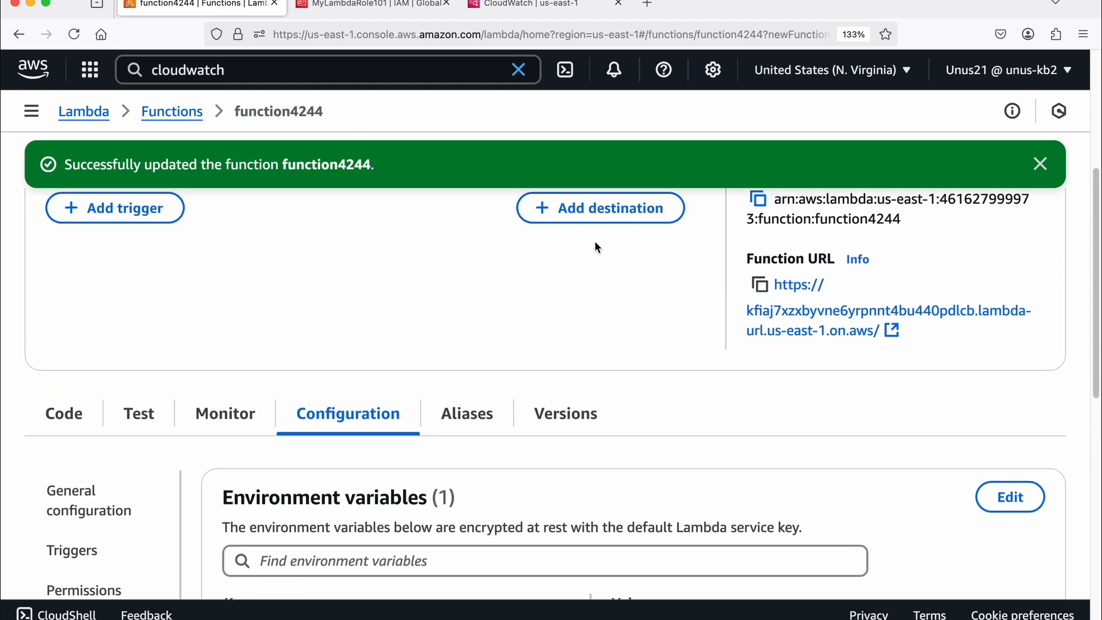
pyautogui.scroll(3, 975, 265)
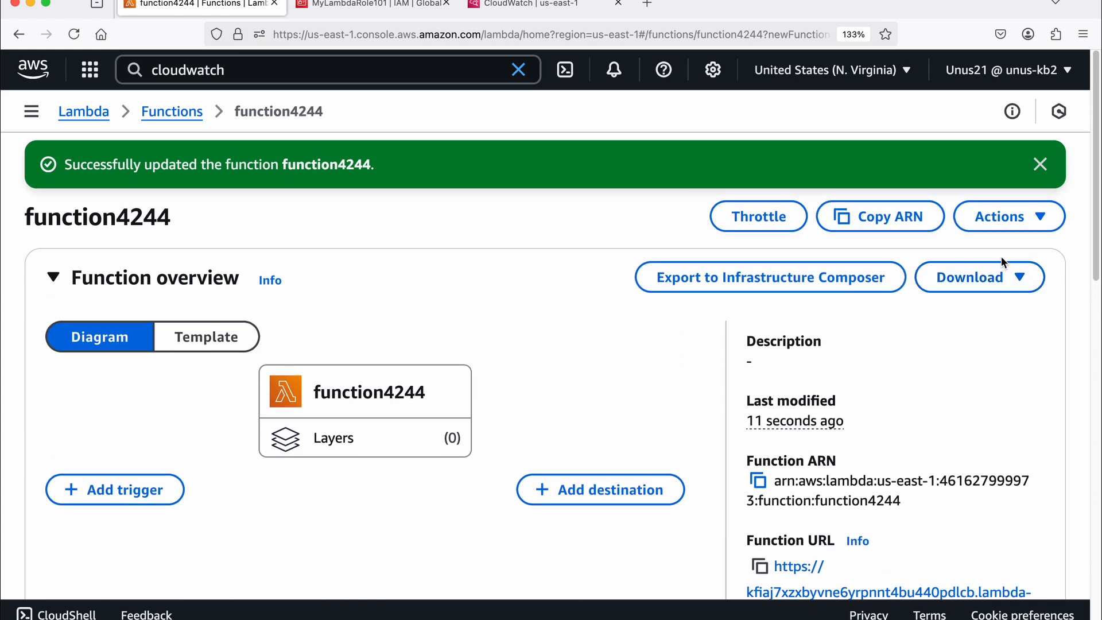
pyautogui.click(1043, 222)
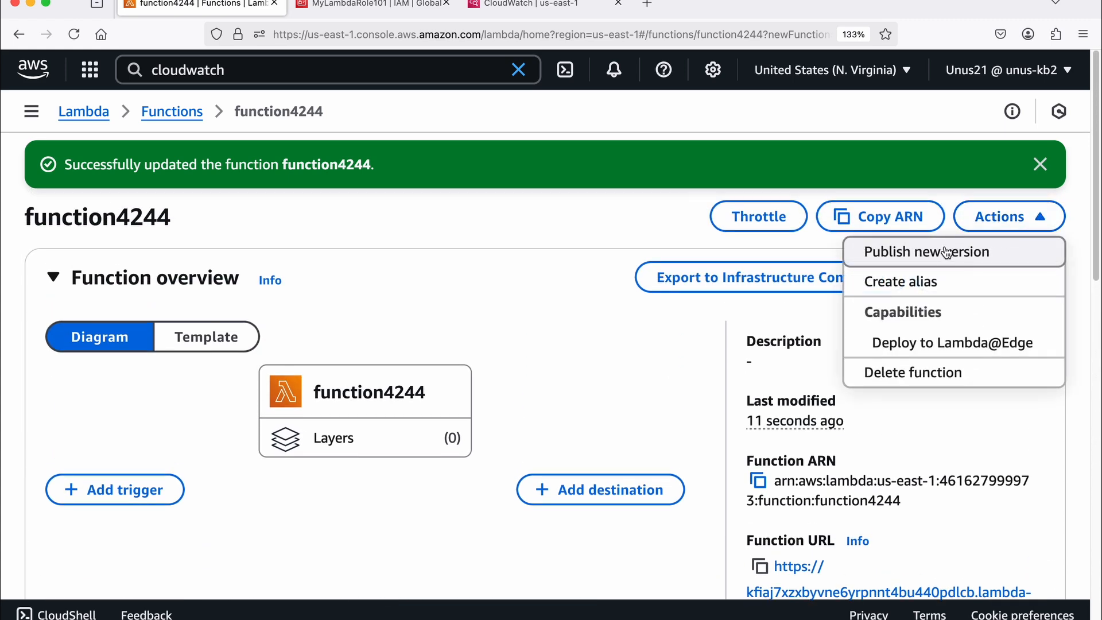
pyautogui.click(1015, 249)
pyautogui.click(214, 388)
pyautogui.write('v1')
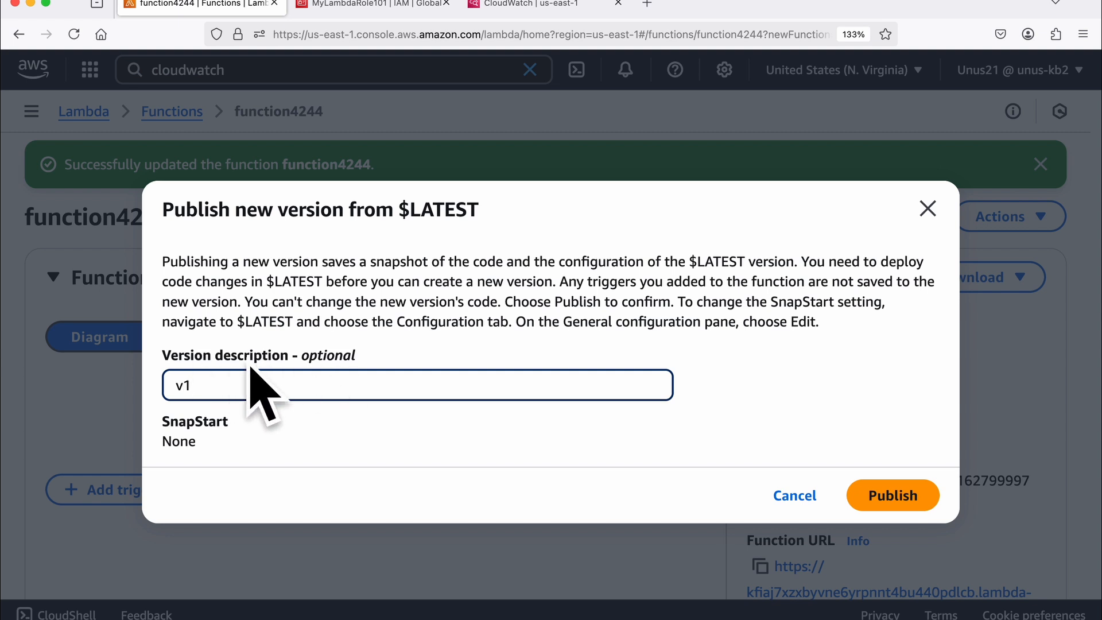
pyautogui.click(900, 502)
# Start creating a new alias from the alias list of function4244
pyautogui.scroll(-1, 434, 325)
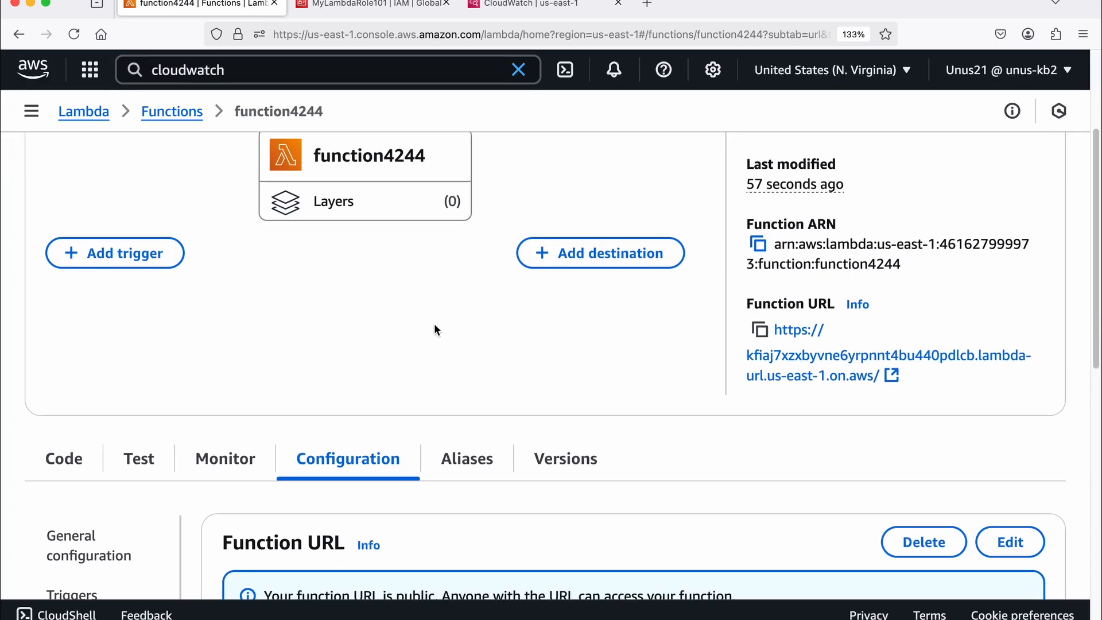
pyautogui.scroll(3, 434, 325)
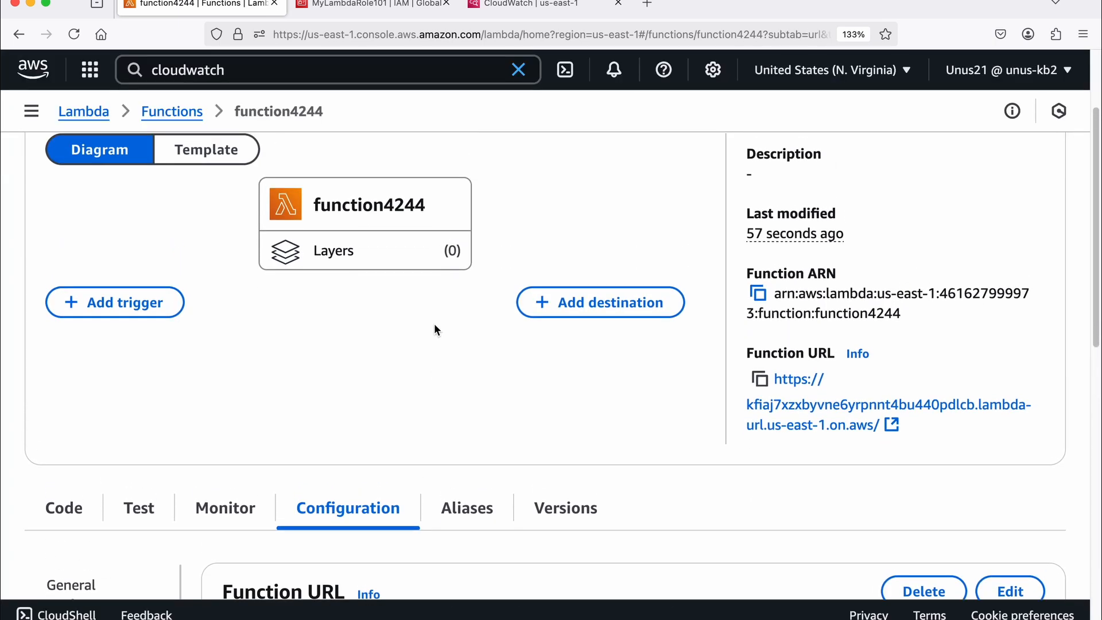
pyautogui.scroll(-3, 408, 363)
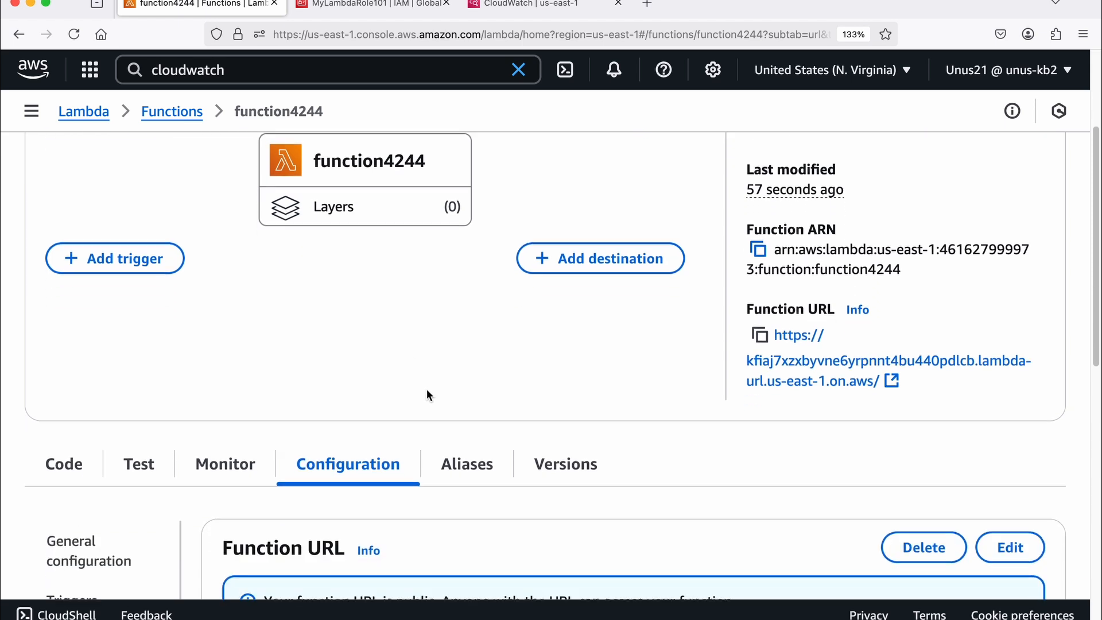
pyautogui.click(467, 462)
pyautogui.scroll(-4, 494, 351)
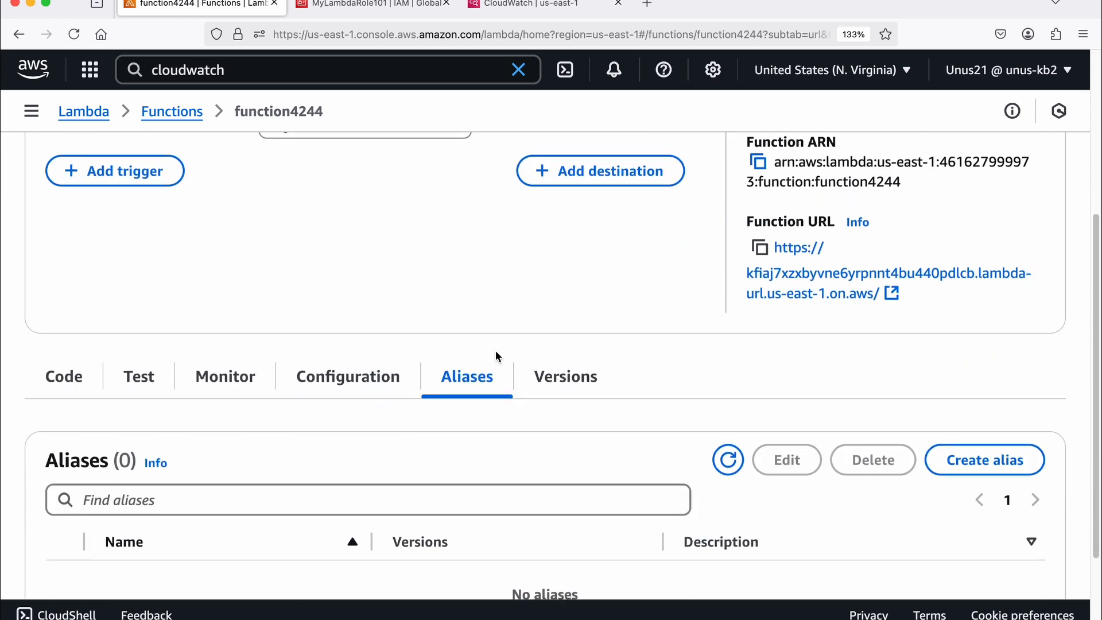
pyautogui.scroll(-1, 497, 356)
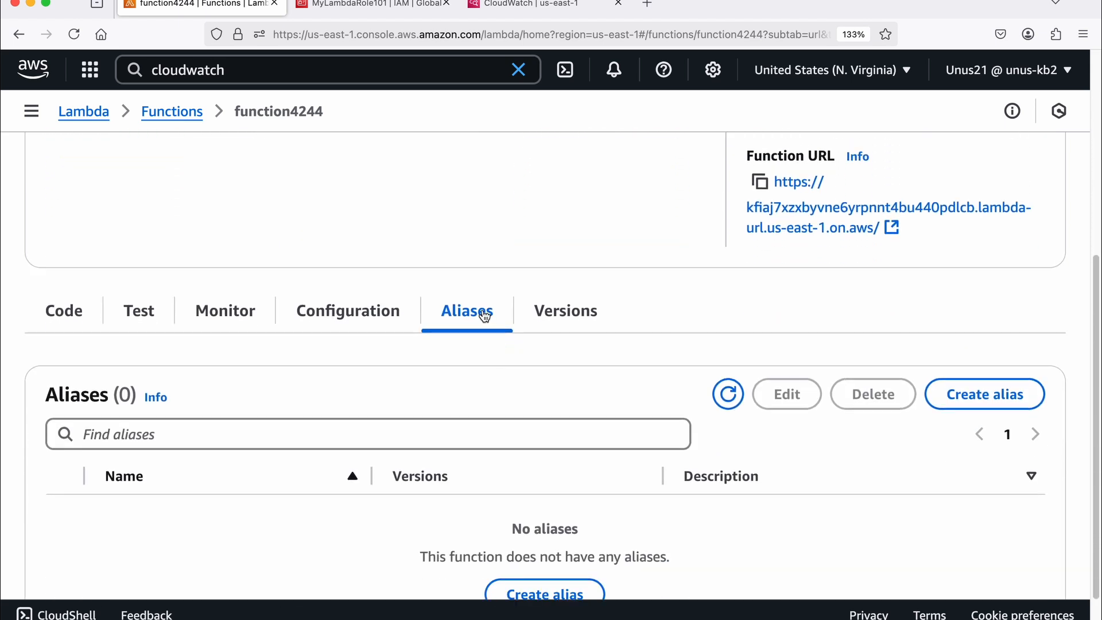
pyautogui.scroll(-2, 688, 344)
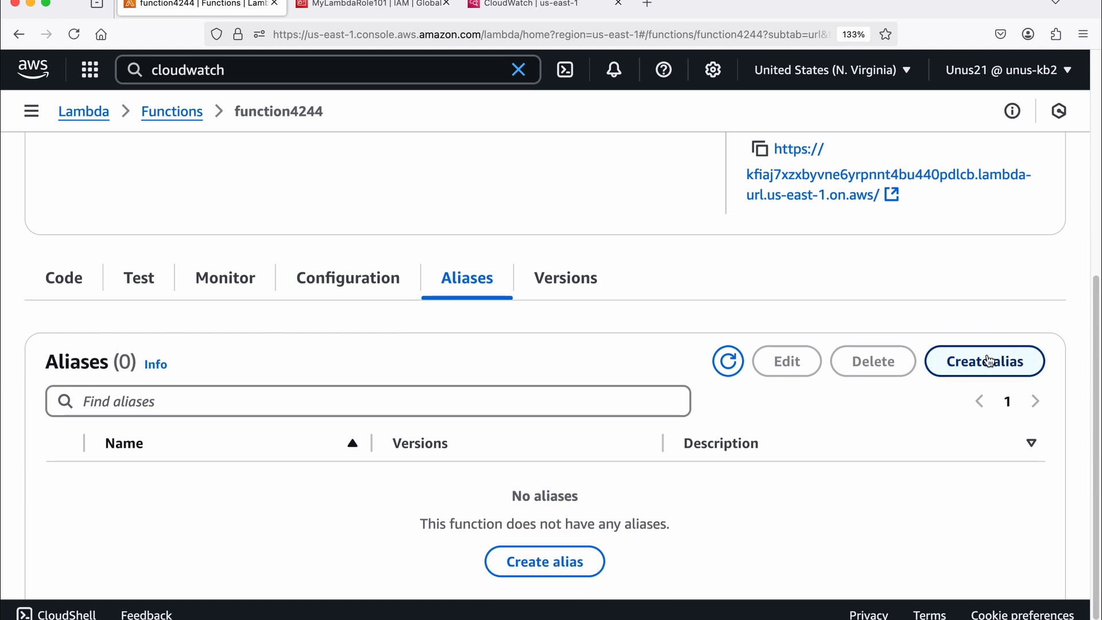
pyautogui.click(982, 360)
# Name the alias my_hw, describe it as "points to latest version", point it to version $LATEST, and save it
pyautogui.click(123, 350)
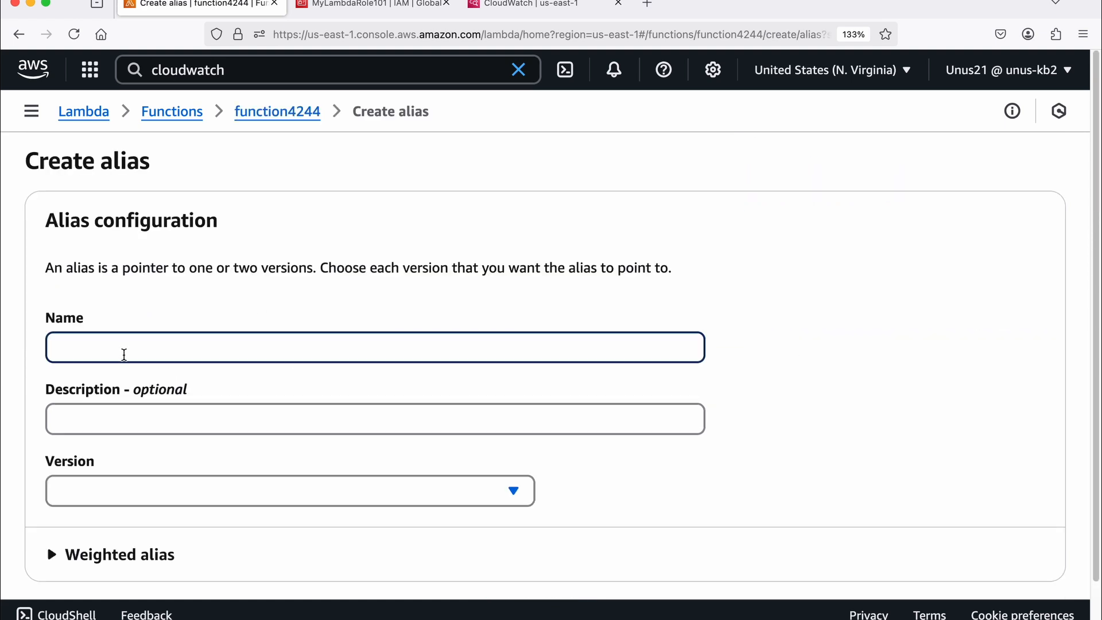
pyautogui.write('m')
pyautogui.scroll(-2, 345, 315)
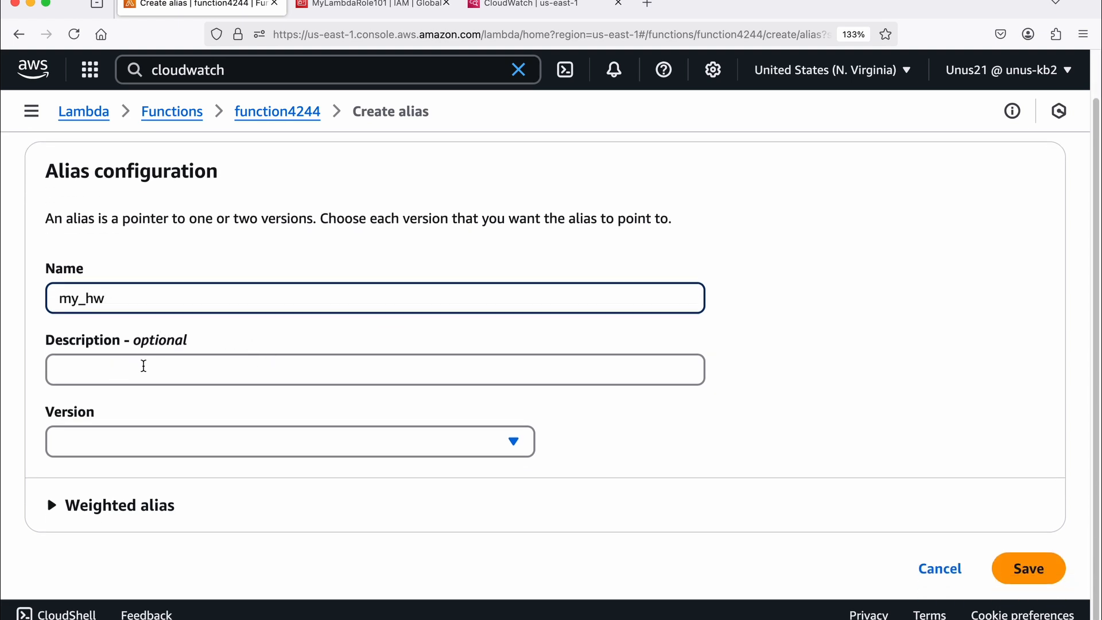
pyautogui.scroll(-1, 144, 366)
pyautogui.click(120, 349)
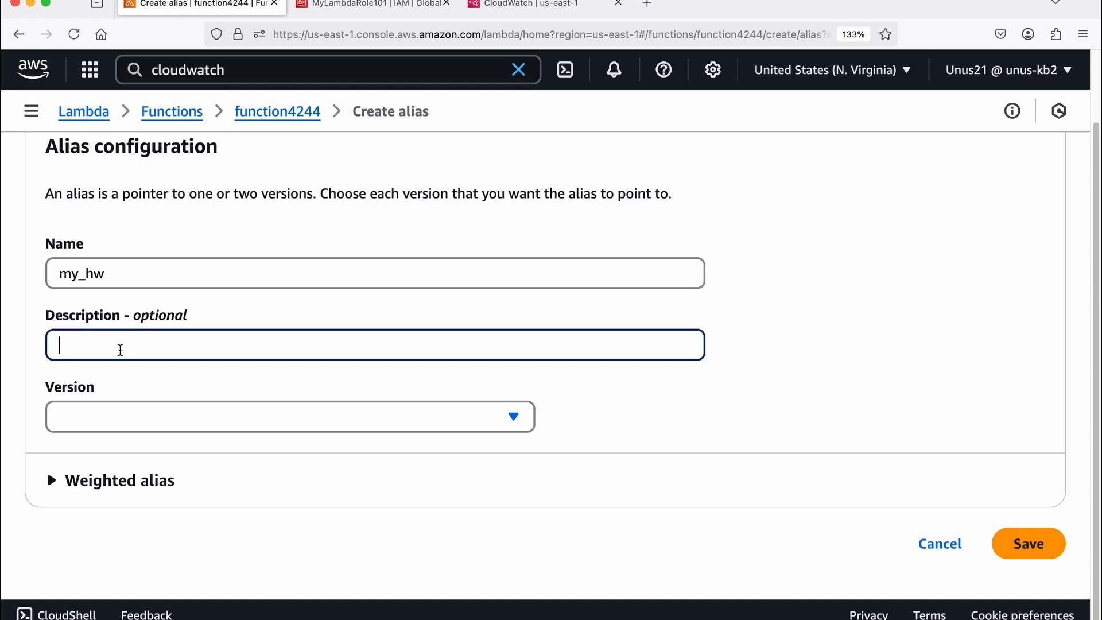
pyautogui.write('points to latest version')
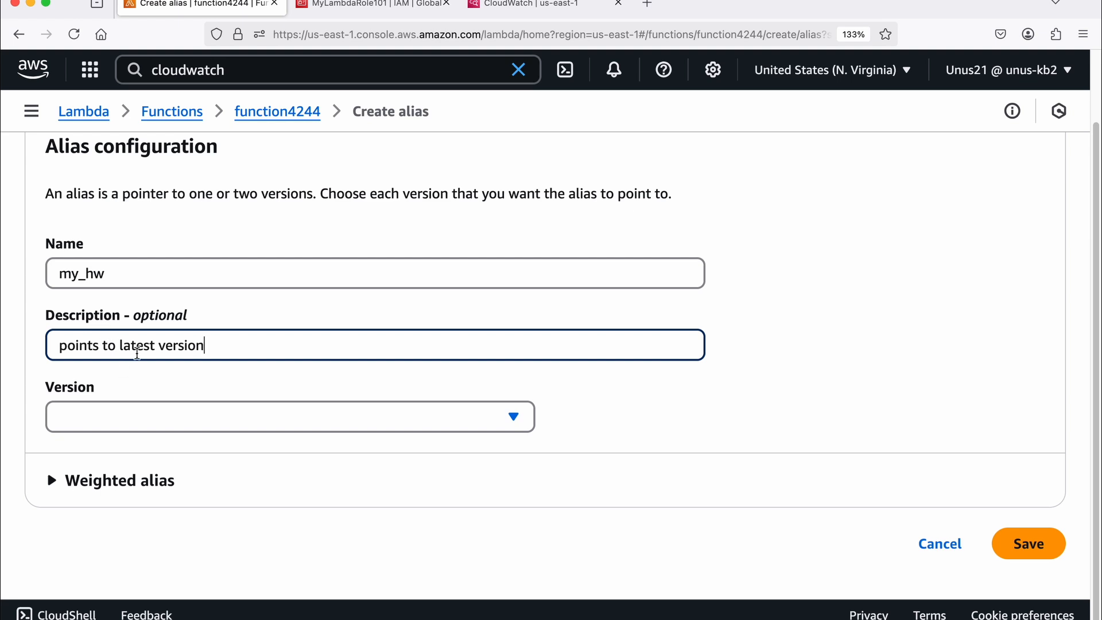
pyautogui.click(123, 414)
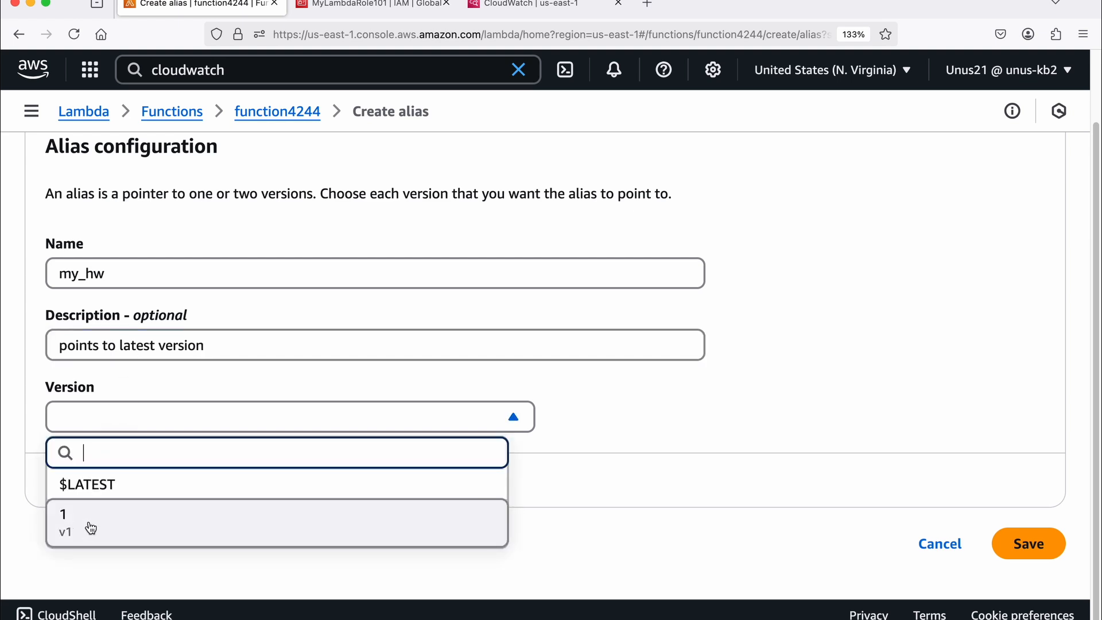
pyautogui.click(101, 488)
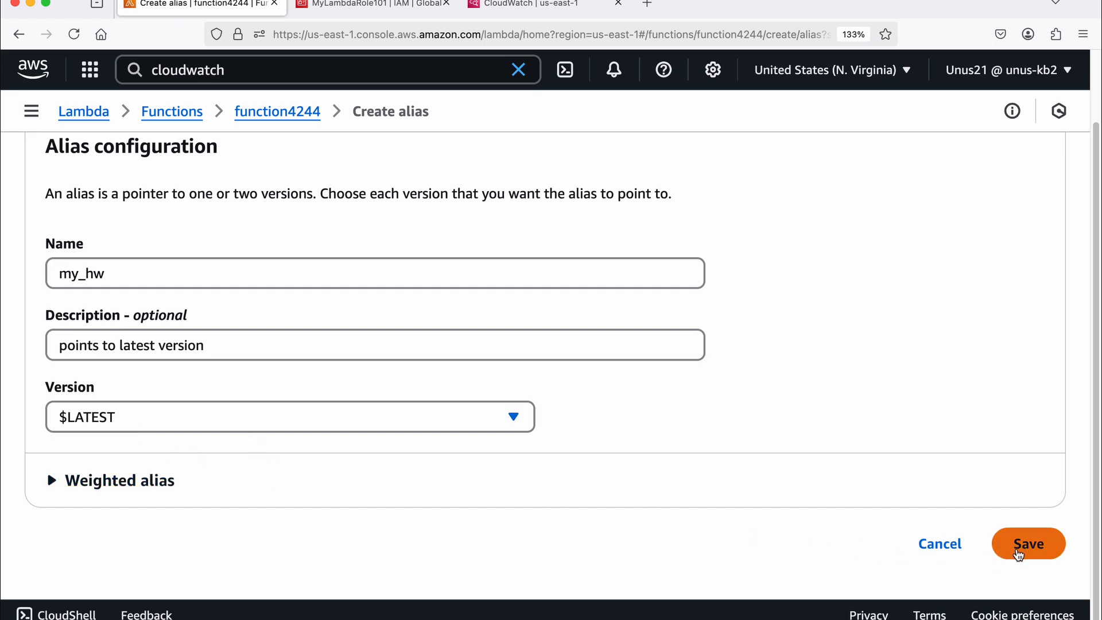
pyautogui.click(1013, 546)
# Create a function URL for the alias my_hw with auth type NONE and save it
pyautogui.scroll(-2, 330, 369)
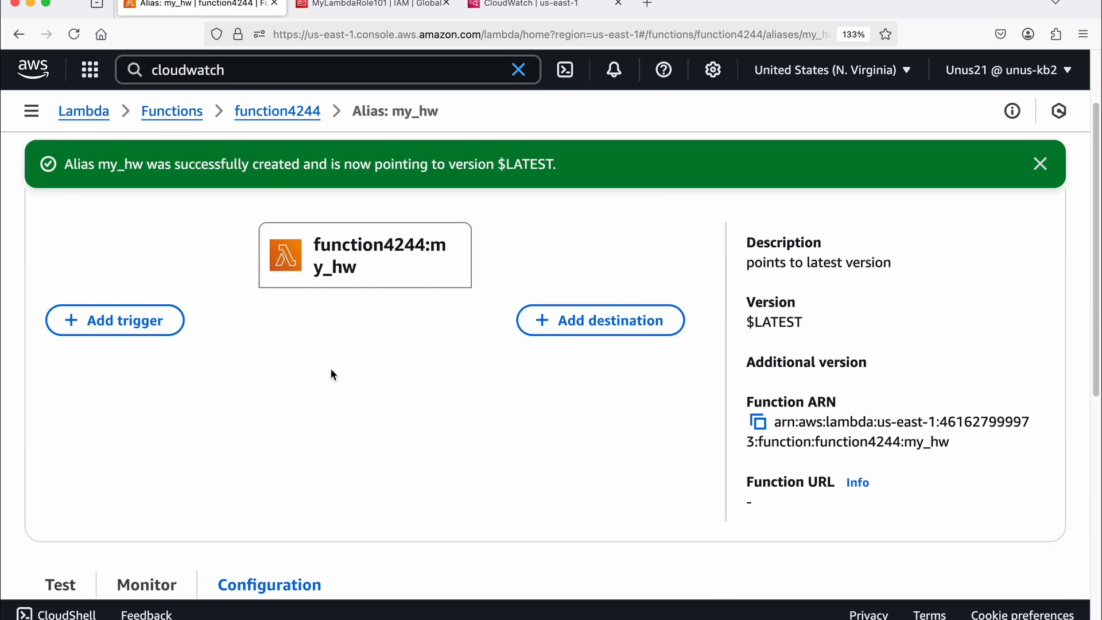
pyautogui.scroll(-5, 318, 336)
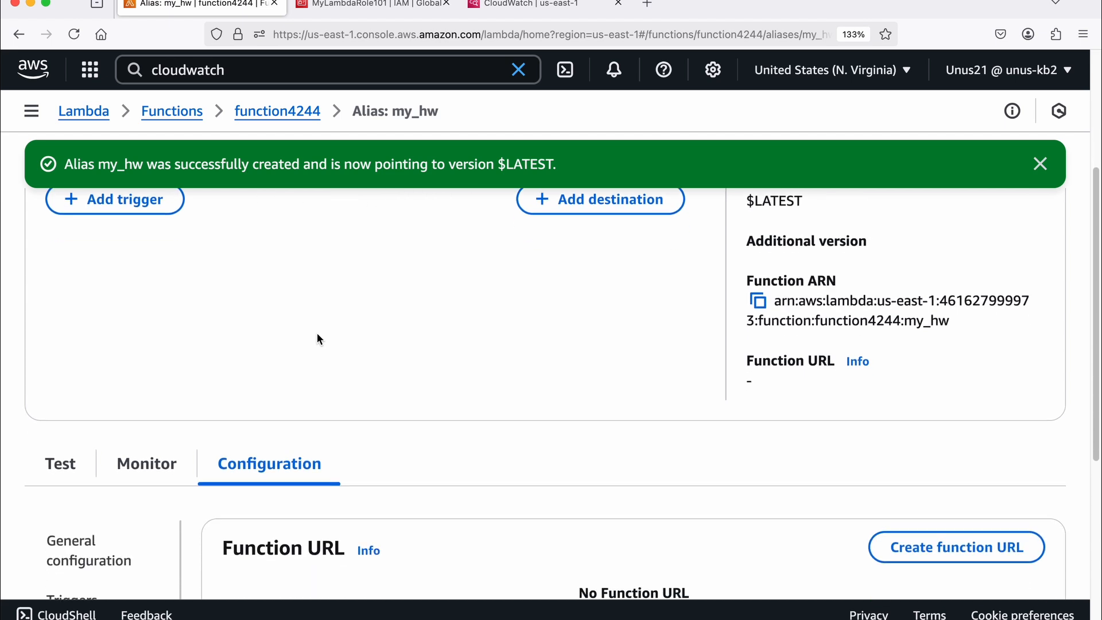
pyautogui.scroll(-3, 316, 332)
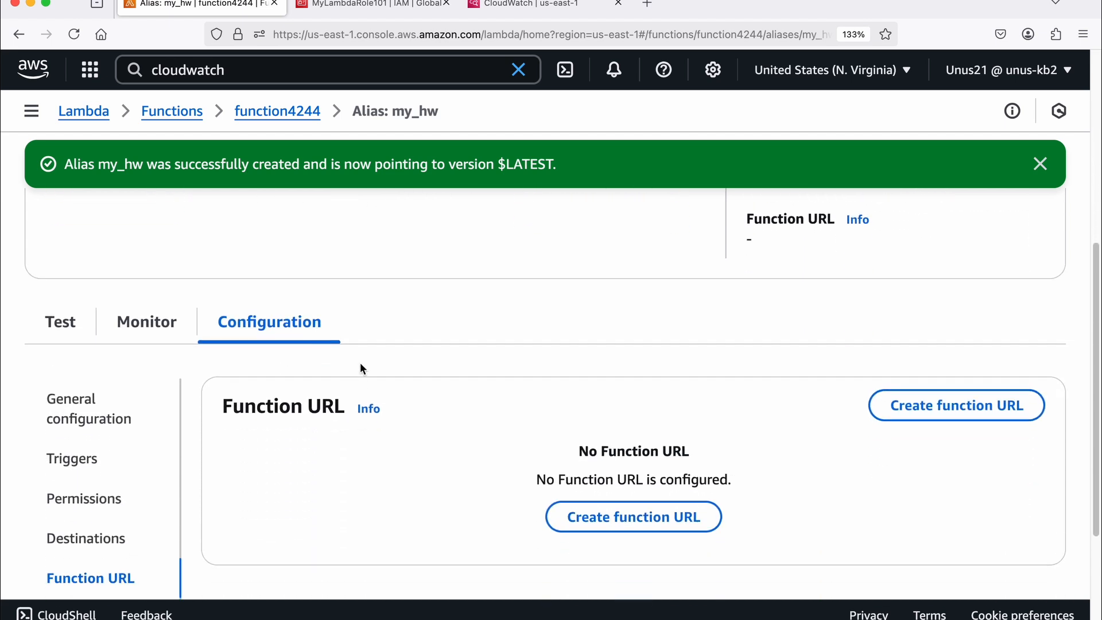
pyautogui.scroll(-3, 360, 363)
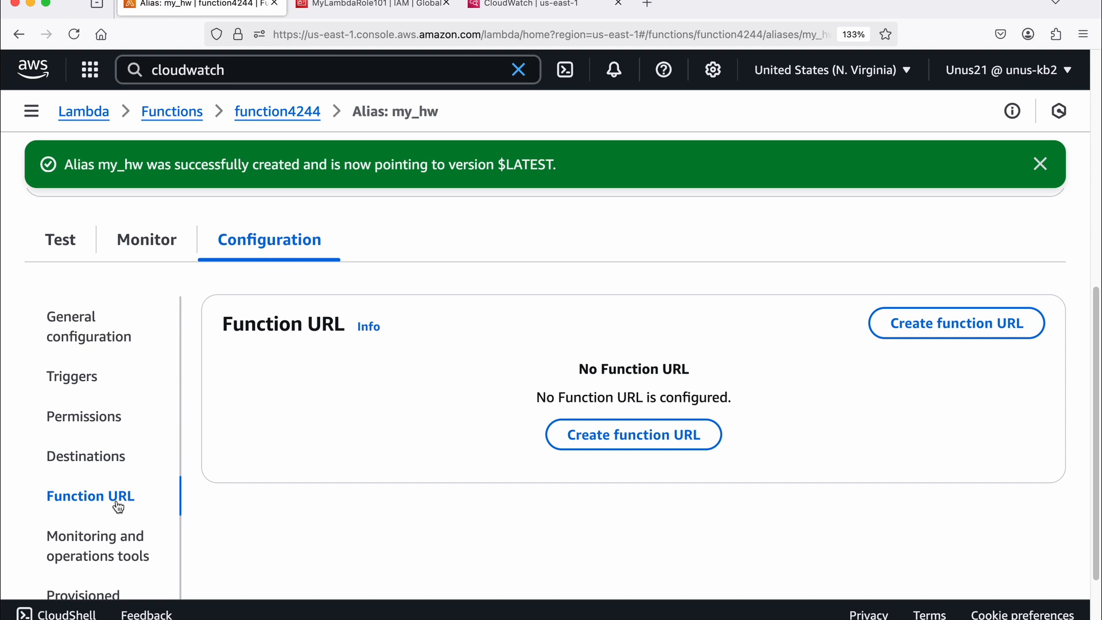
pyautogui.click(644, 440)
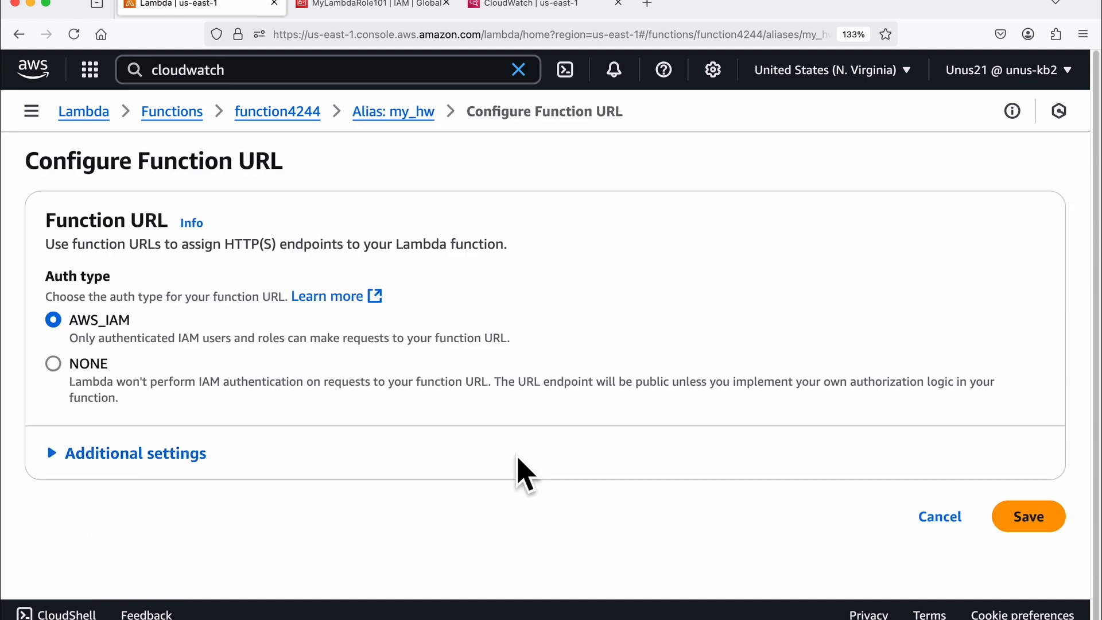
pyautogui.click(61, 368)
pyautogui.scroll(-10, 182, 374)
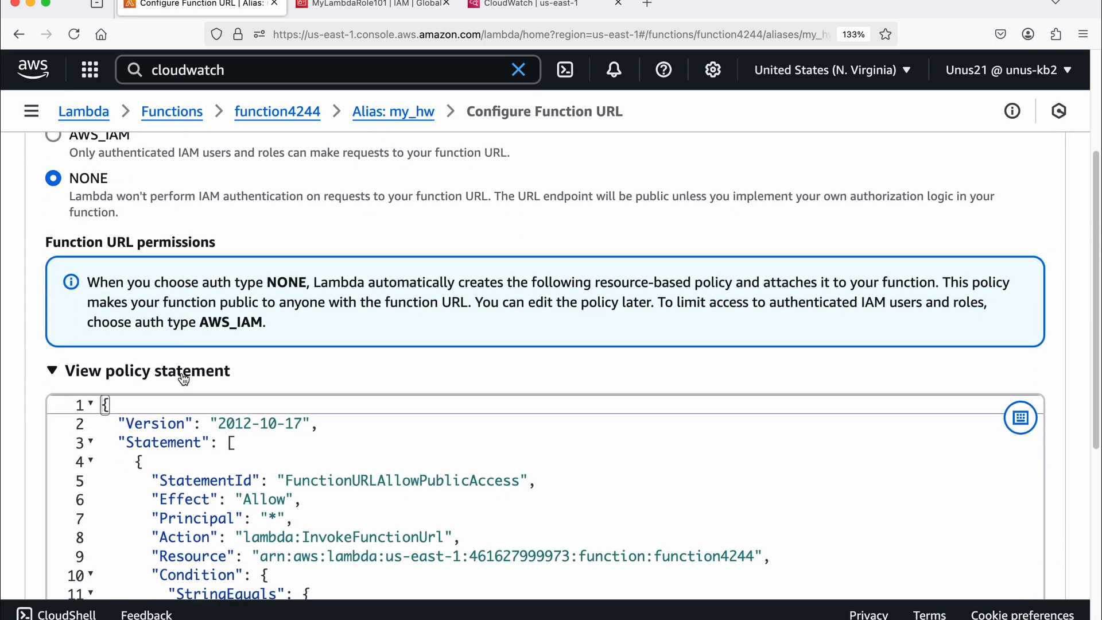
pyautogui.click(1029, 556)
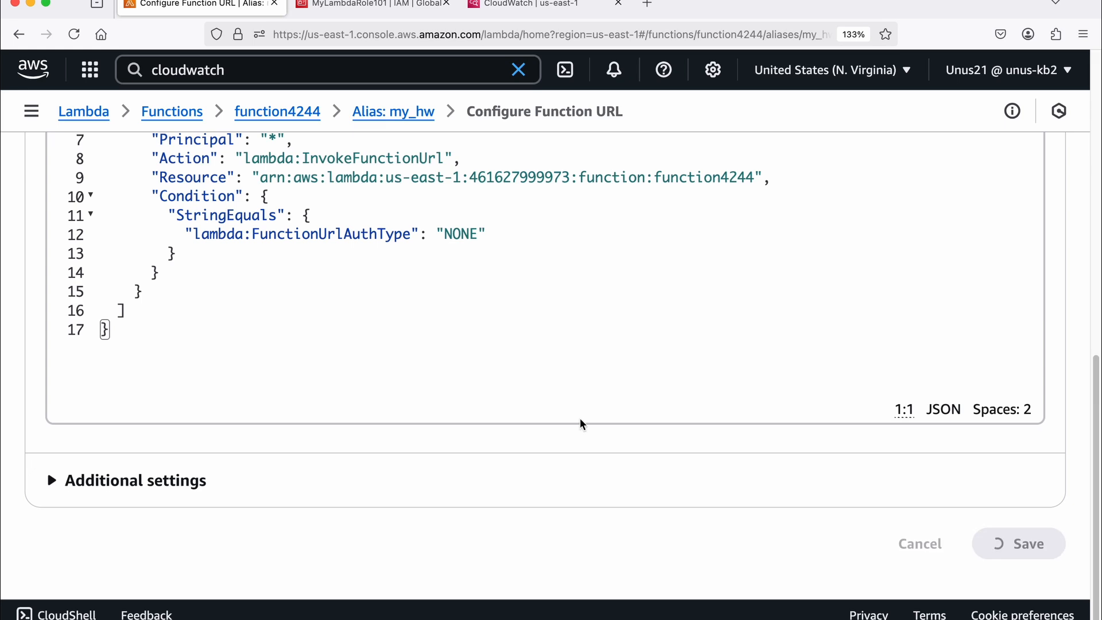
# Open the function URL of alias my_hw in the browser and enlarge the page to 200% to read the response
pyautogui.scroll(-6, 492, 375)
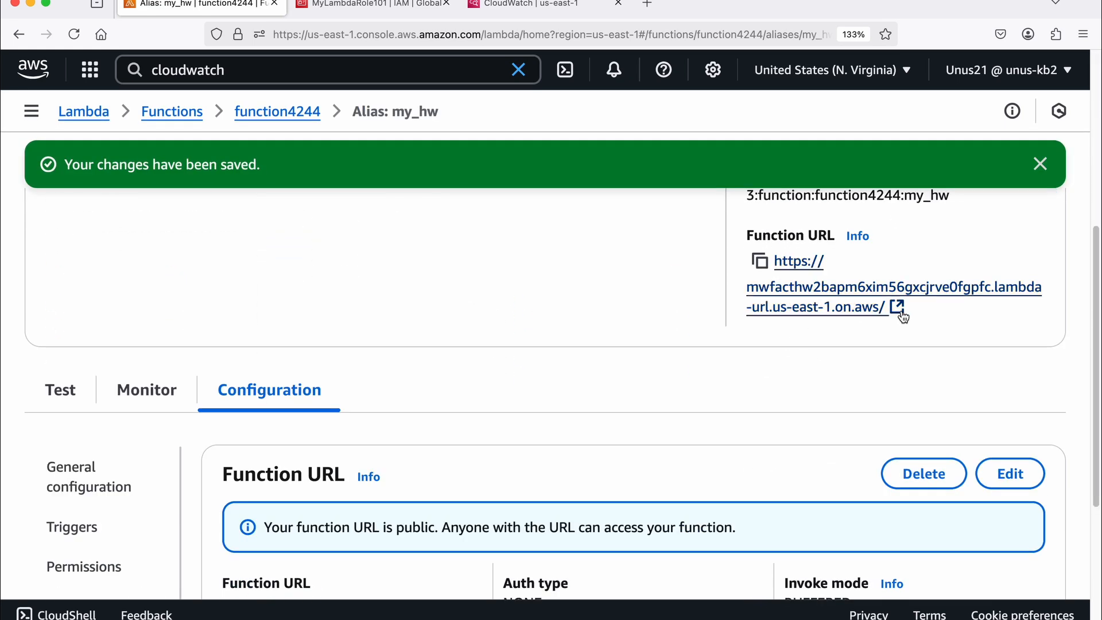
pyautogui.click(899, 309)
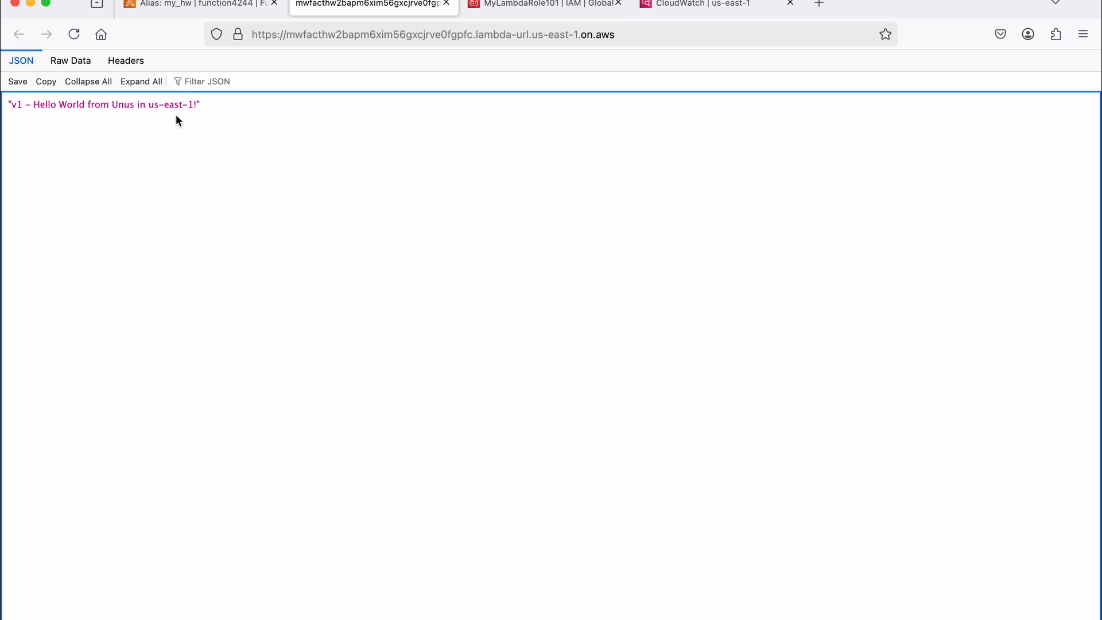
pyautogui.click(1081, 43)
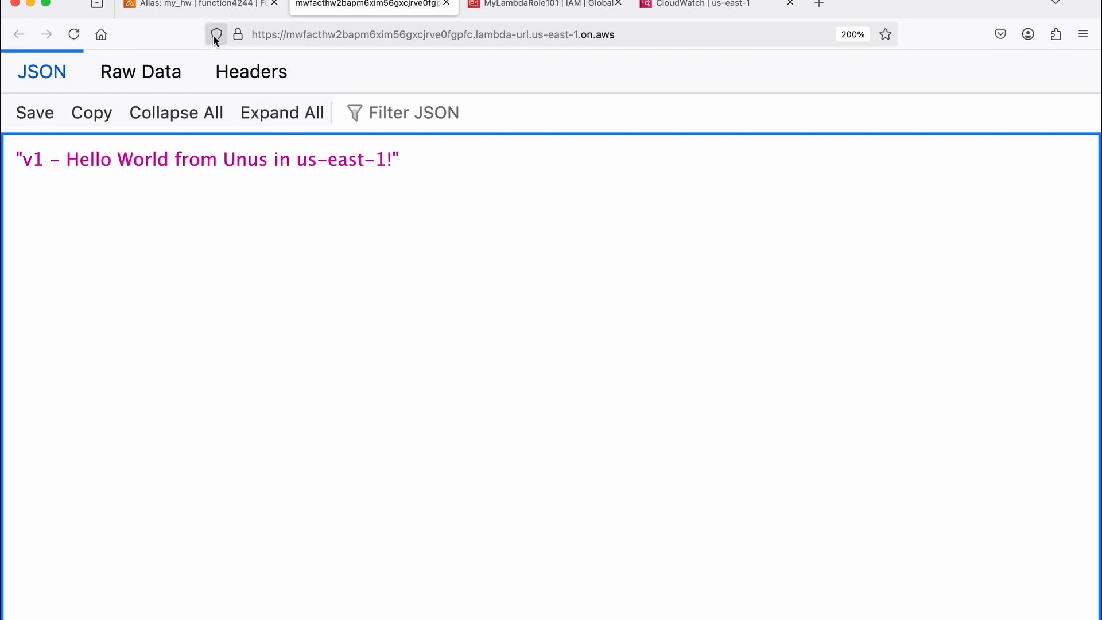
# Change the message prefix in function4244's lambda_function.py to v2 and deploy the code
pyautogui.click(240, 12)
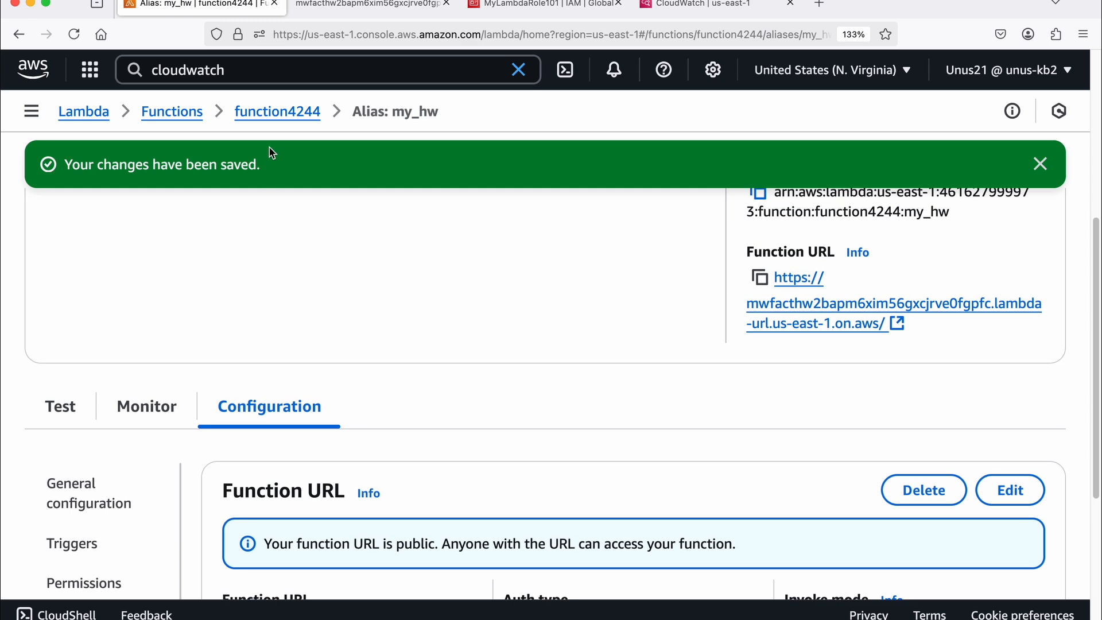
pyautogui.click(277, 111)
pyautogui.click(87, 376)
pyautogui.scroll(-5, 391, 411)
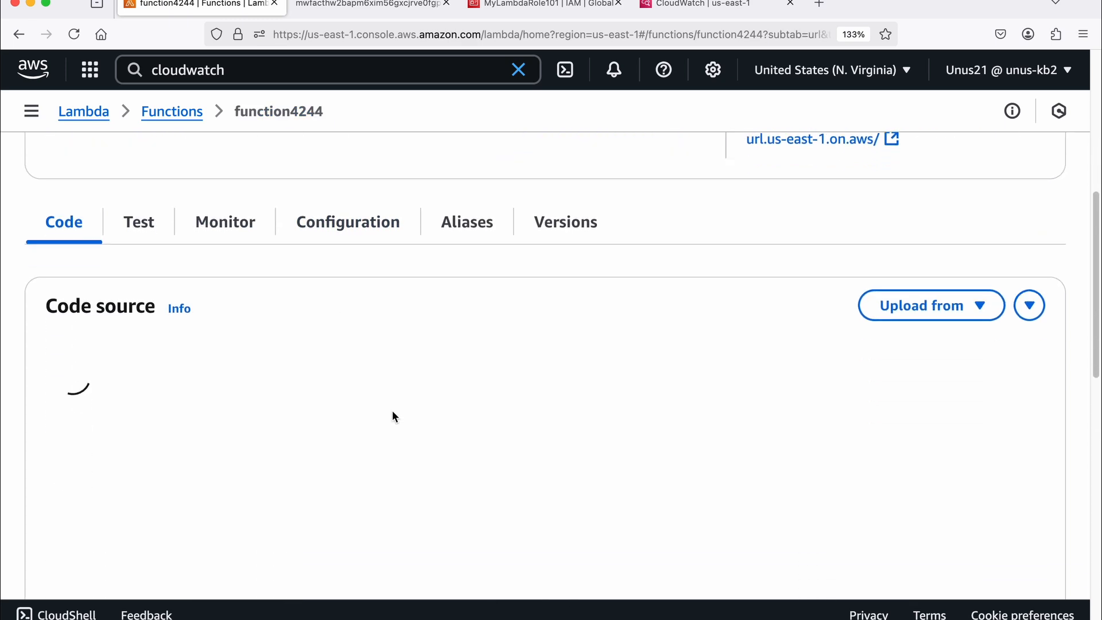
pyautogui.scroll(-2, 516, 453)
pyautogui.click(505, 395)
pyautogui.scroll(2, 589, 405)
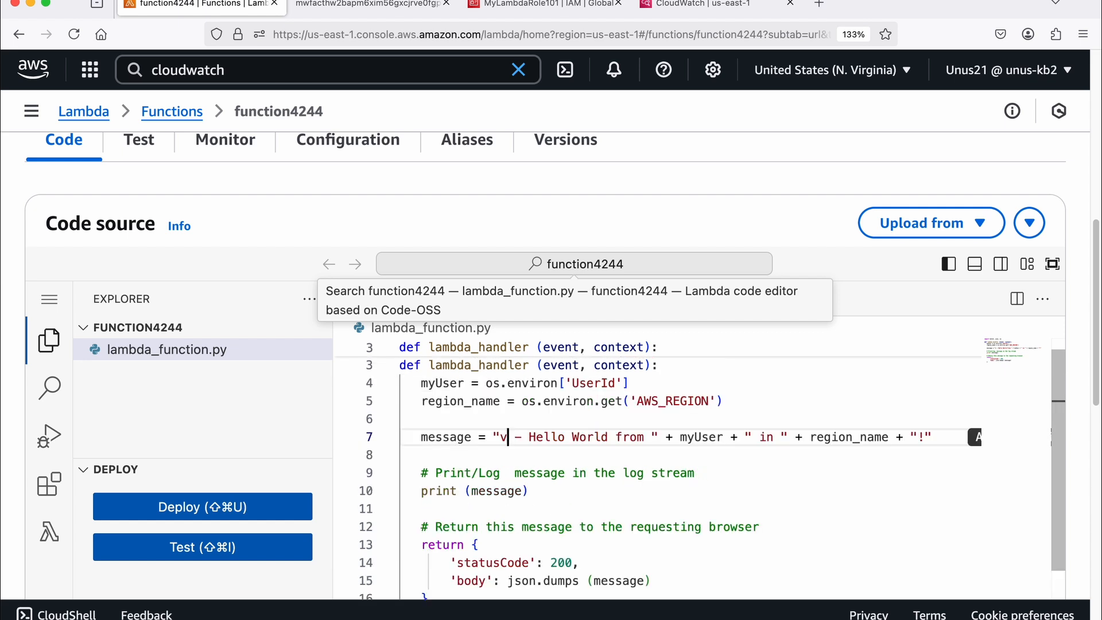
pyautogui.press('BackSpace')
pyautogui.write('2')
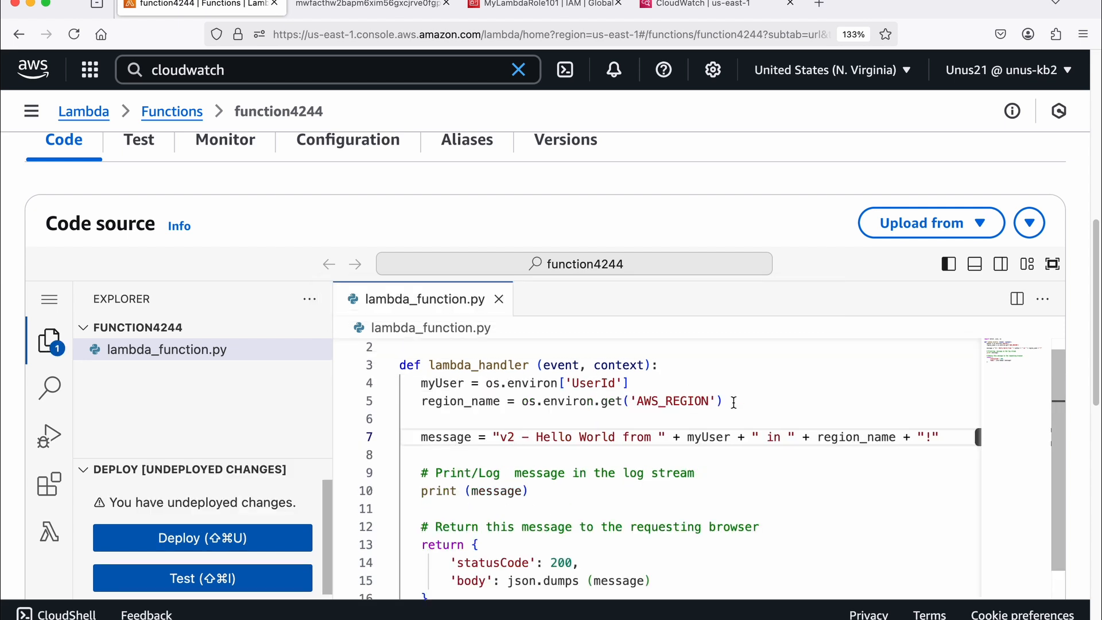
pyautogui.click(201, 539)
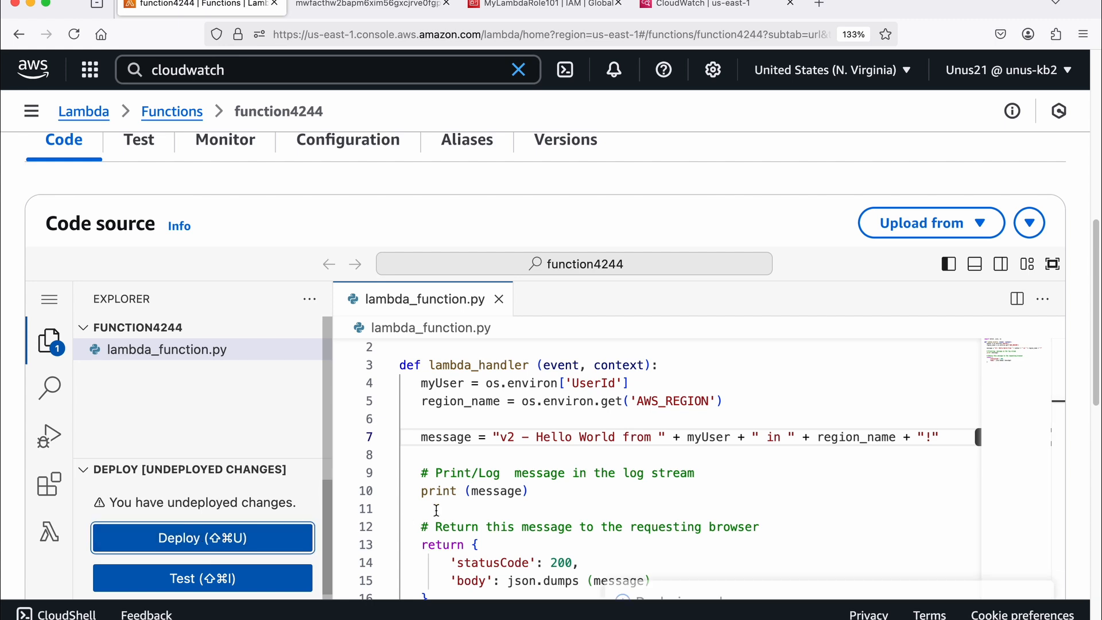
# Publish another version of function4244 with the description v2
pyautogui.scroll(10, 963, 376)
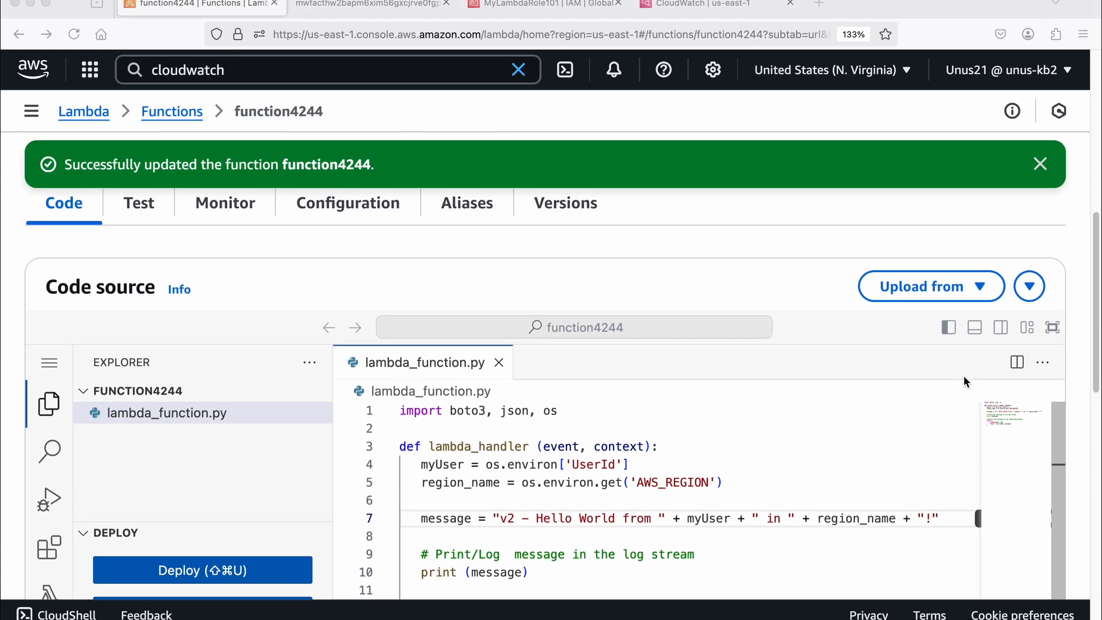
pyautogui.scroll(4, 963, 373)
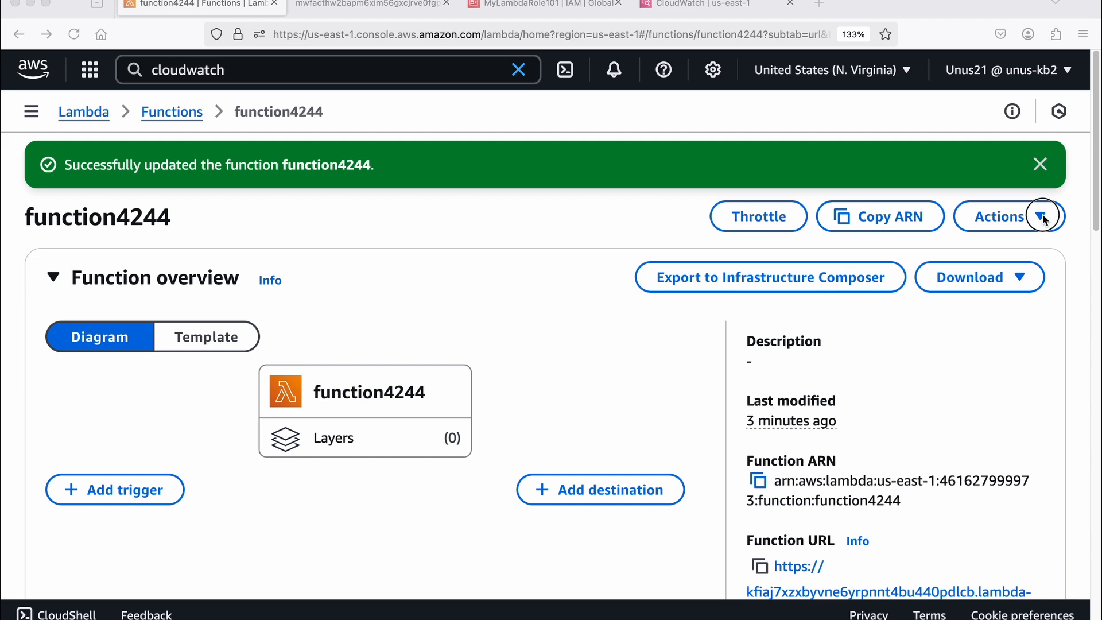
pyautogui.click(1043, 220)
pyautogui.click(954, 254)
pyautogui.click(229, 384)
pyautogui.write('v2')
pyautogui.click(904, 498)
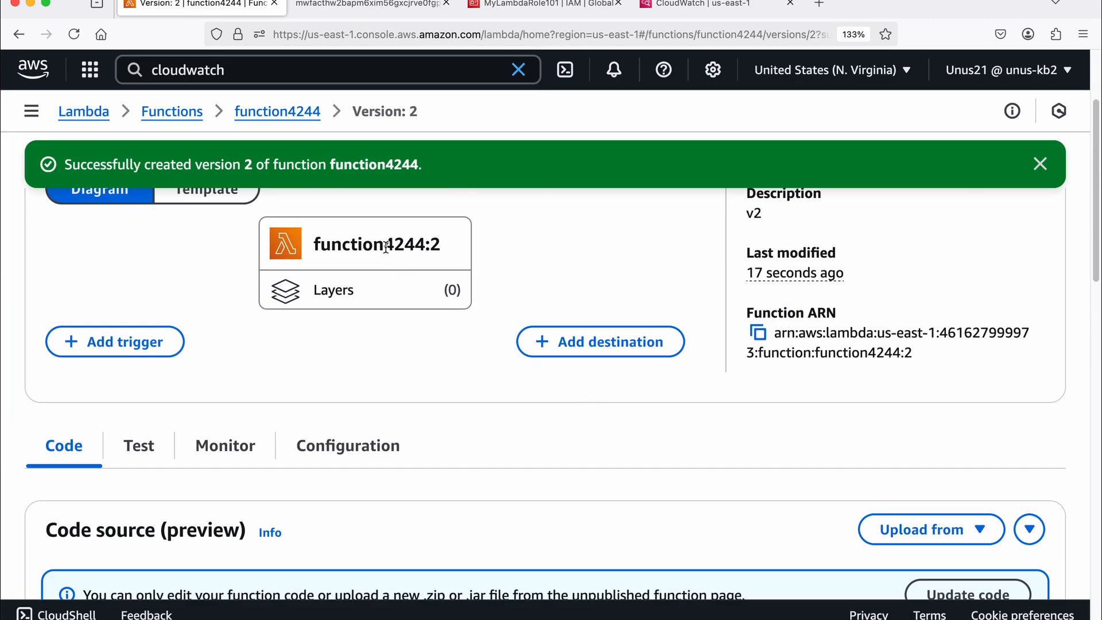
# Reload the my_hw alias's function URL page to check its response, and return to the Lambda console
pyautogui.click(337, 6)
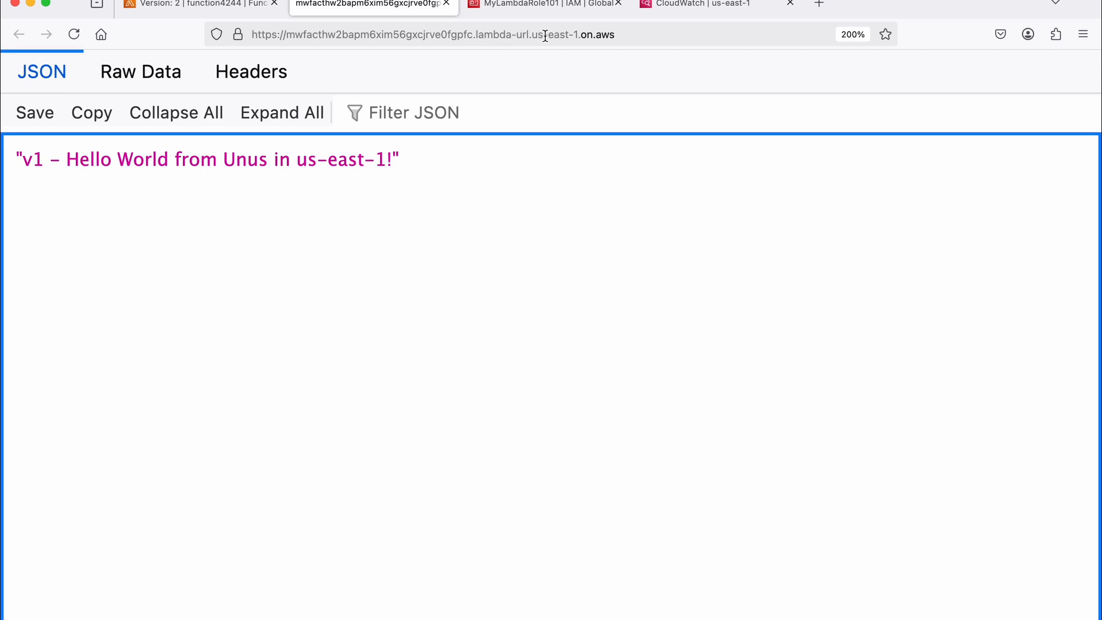
pyautogui.click(77, 35)
pyautogui.click(192, 7)
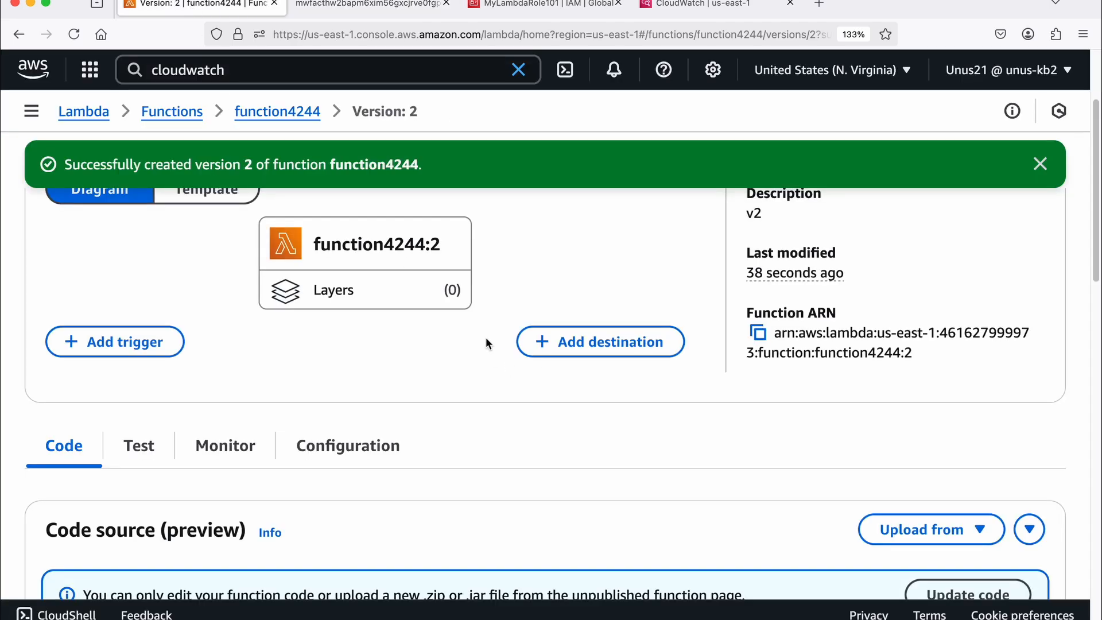
# Change the message prefix in function4244's lambda_function.py to v3 and deploy the code
pyautogui.scroll(1, 486, 336)
pyautogui.scroll(-5, 485, 337)
pyautogui.scroll(-4, 485, 342)
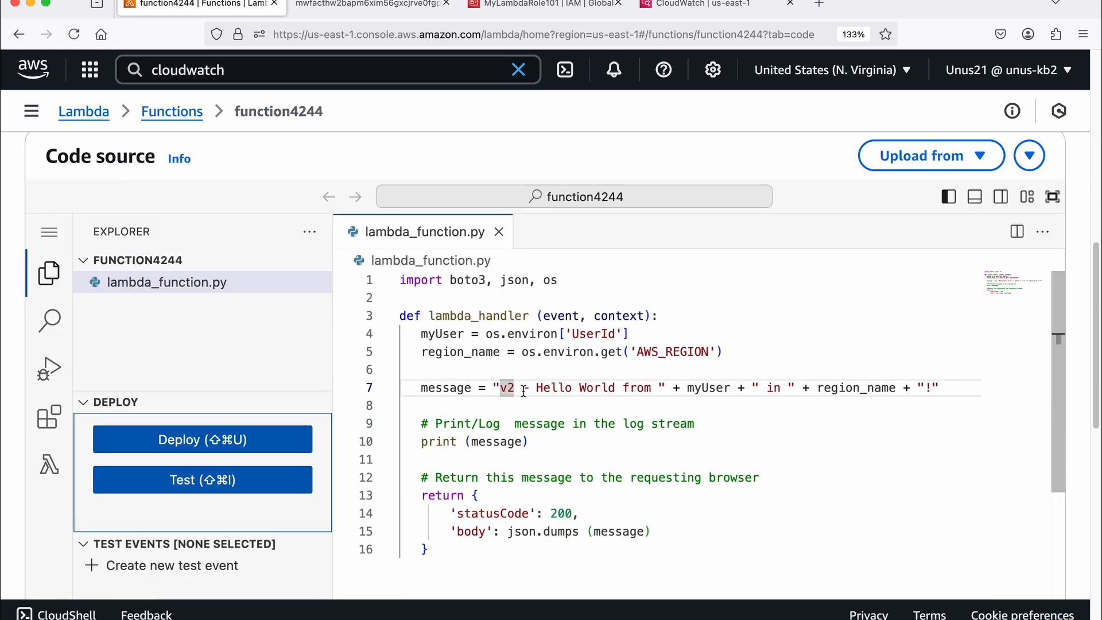
pyautogui.click(518, 388)
pyautogui.press('BackSpace')
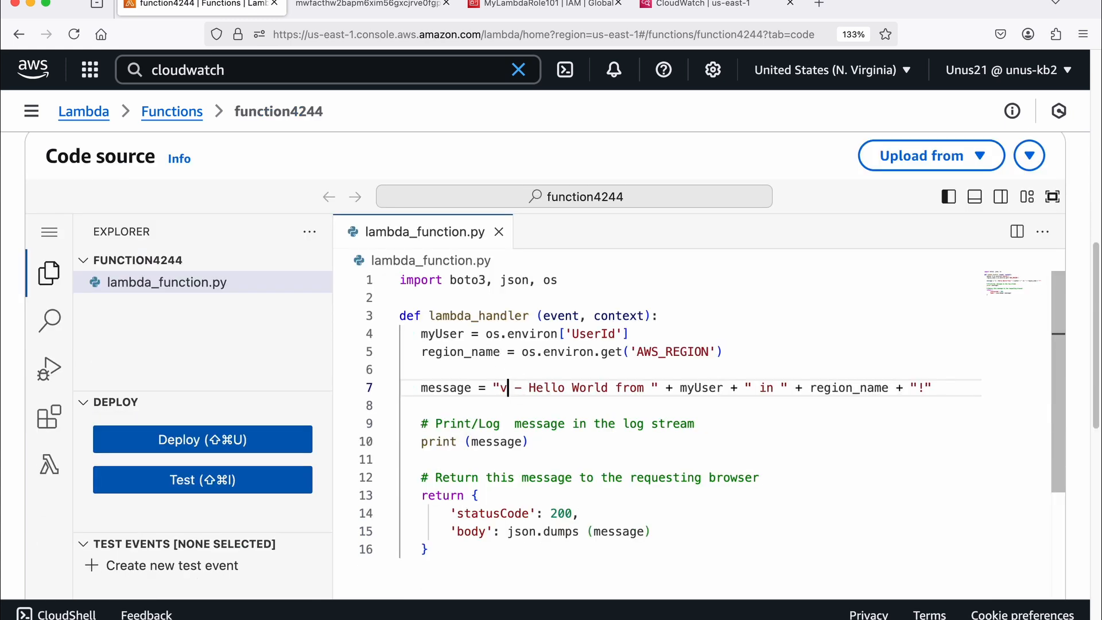
pyautogui.write('3')
pyautogui.click(201, 445)
# Publish a new version of function4244 from $LATEST with the description v3
pyautogui.click(1040, 217)
pyautogui.click(1027, 248)
pyautogui.click(254, 384)
pyautogui.write('v3')
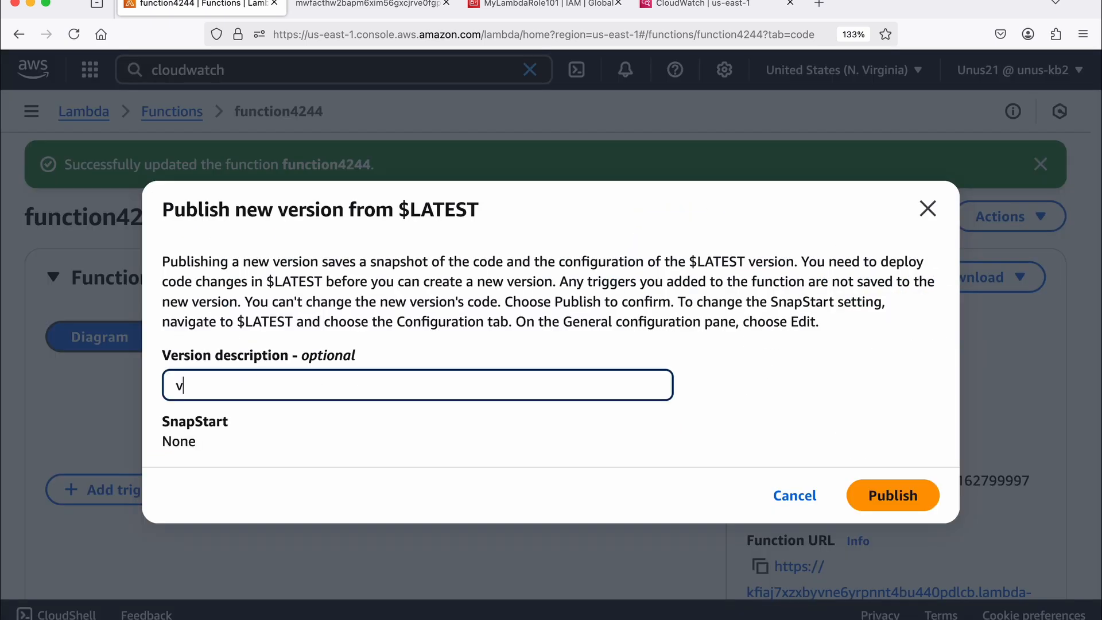
pyautogui.click(893, 494)
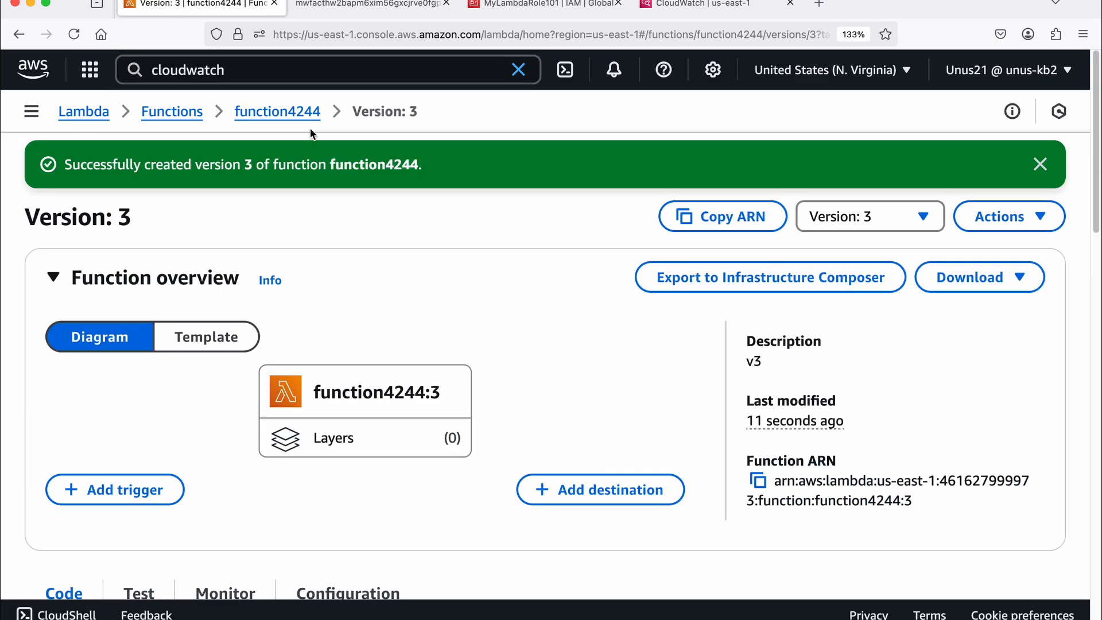
# Refresh the alias's function URL page to check the response after publishing v3, and go back to the Lambda console
pyautogui.click(351, 5)
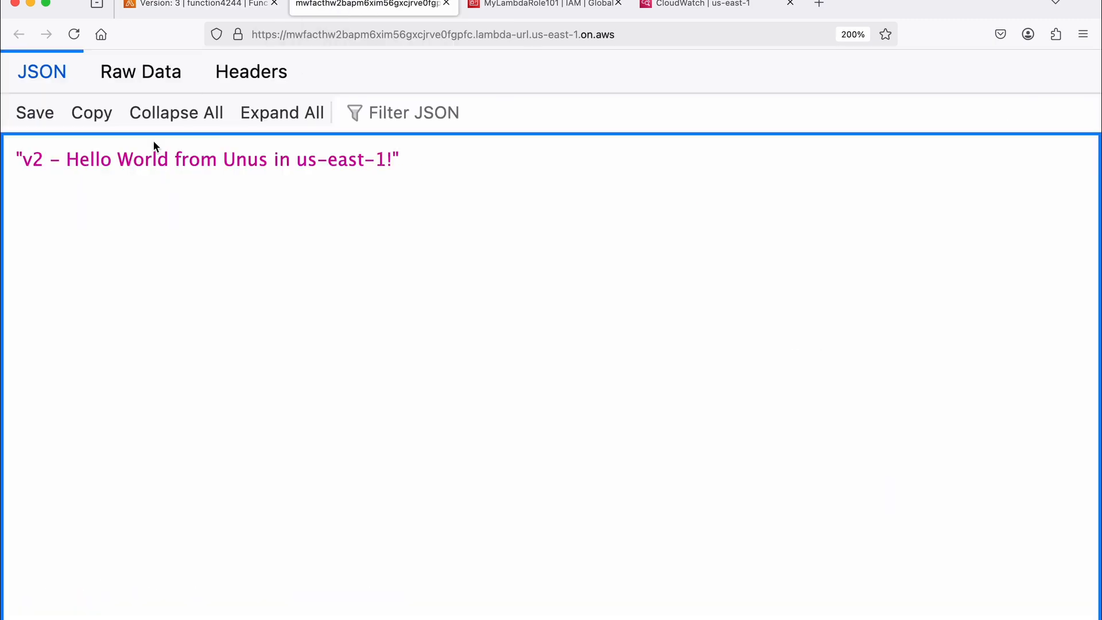
pyautogui.click(74, 34)
pyautogui.click(191, 7)
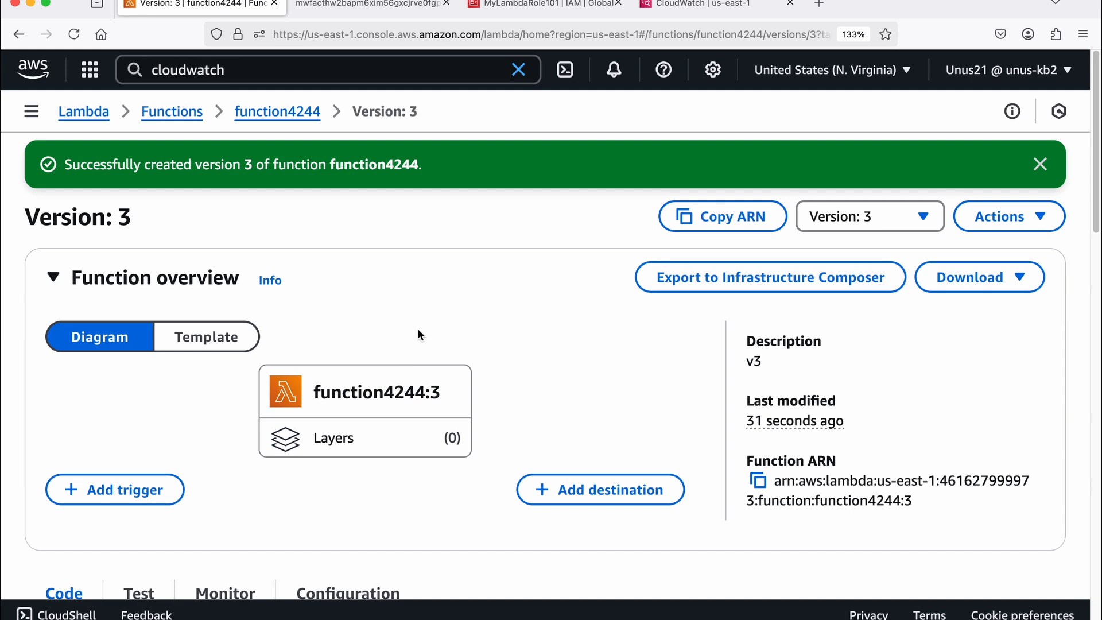
# Edit function4244's alias my_hw and set its version to 1
pyautogui.click(290, 117)
pyautogui.scroll(-2, 435, 290)
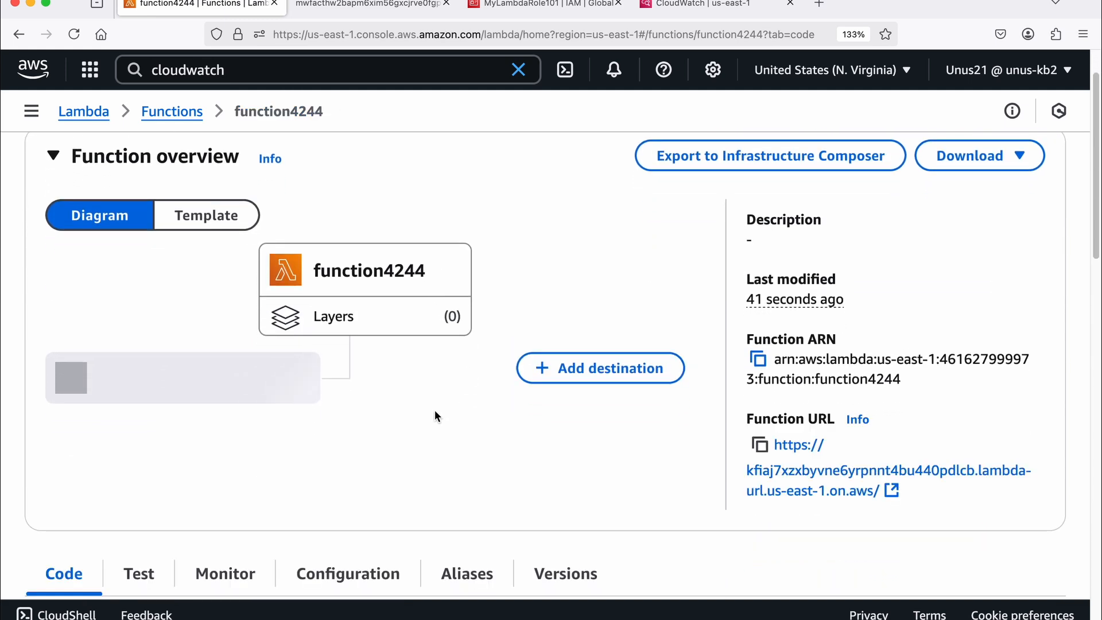
pyautogui.scroll(-2, 436, 411)
pyautogui.click(448, 457)
pyautogui.scroll(-1, 429, 401)
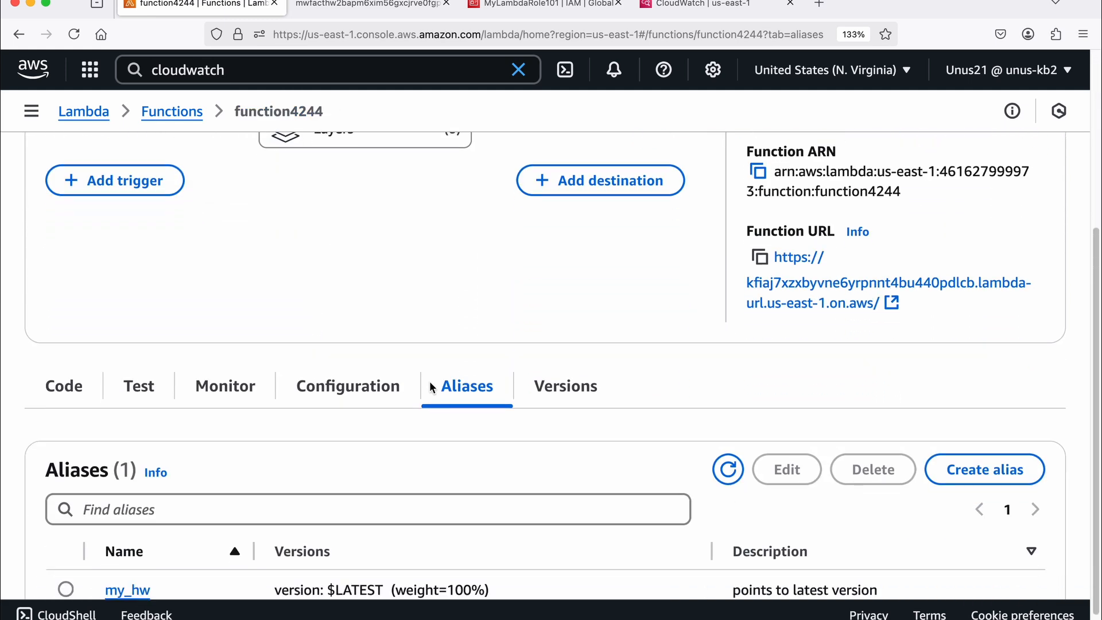
pyautogui.scroll(-1, 431, 386)
pyautogui.click(66, 533)
pyautogui.click(786, 414)
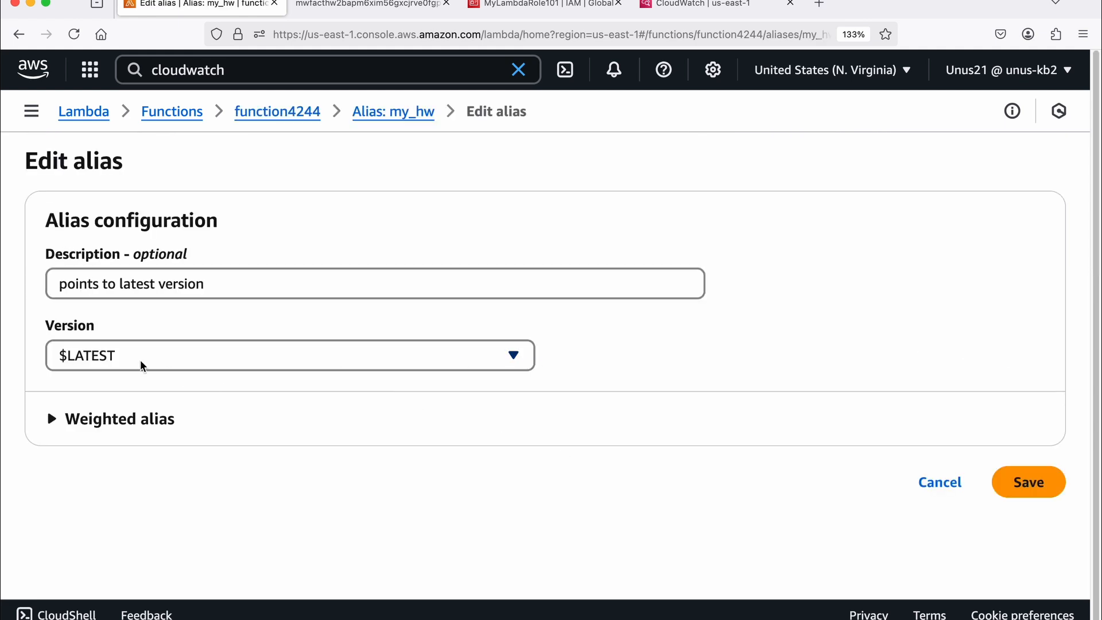
pyautogui.click(513, 355)
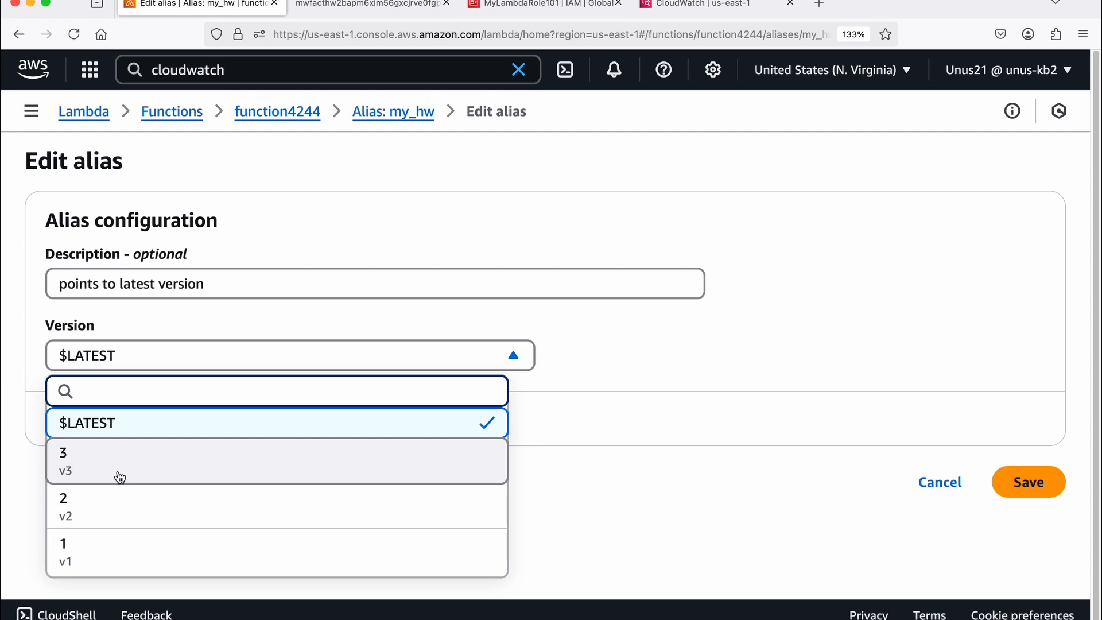
pyautogui.click(79, 548)
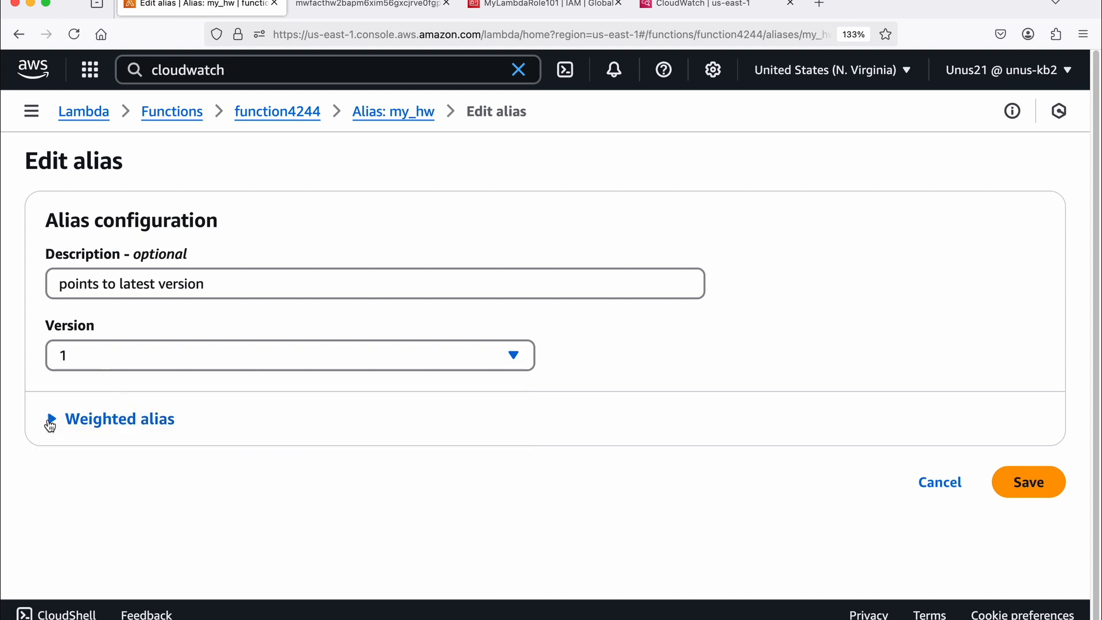
# Add version 3 as the weighted alias's additional version with a weight of 50% and save the alias
pyautogui.click(51, 420)
pyautogui.scroll(-2, 269, 477)
pyautogui.click(513, 471)
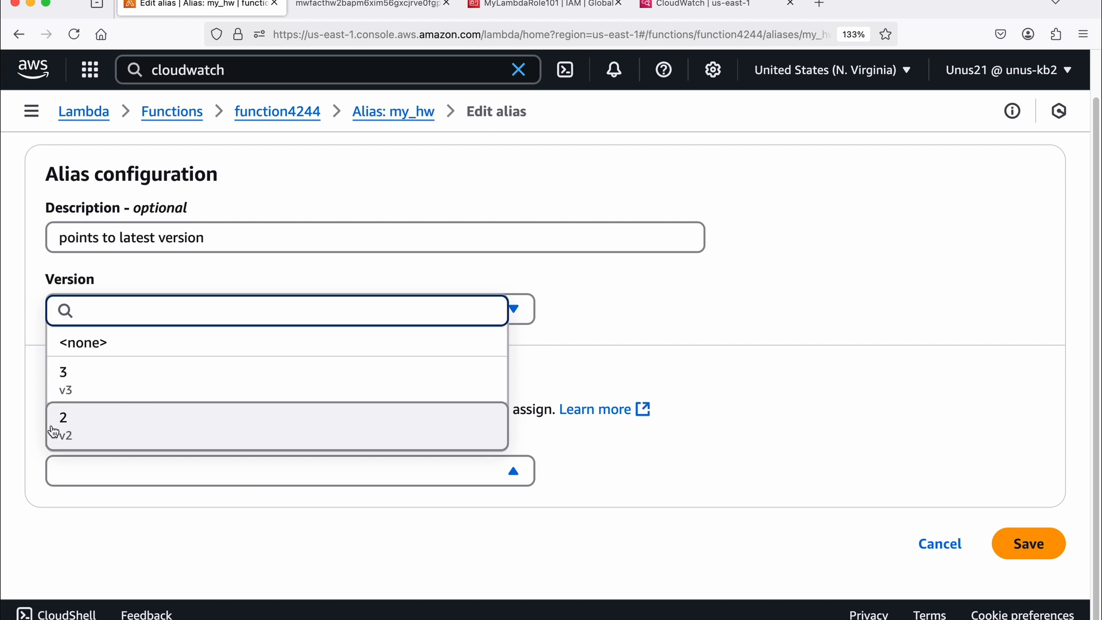
pyautogui.click(70, 385)
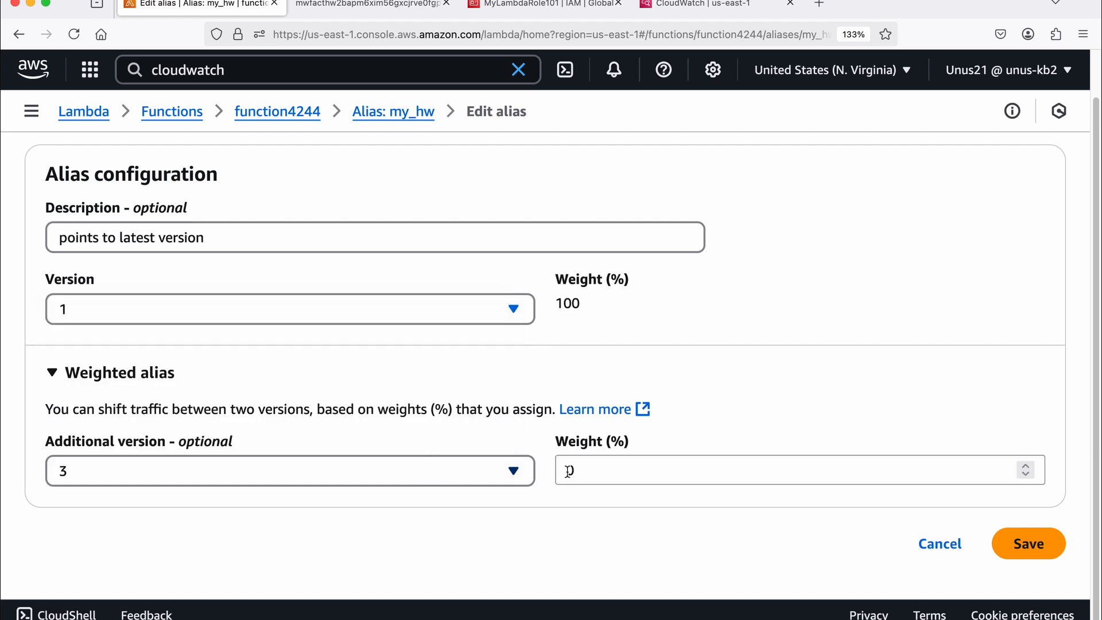
pyautogui.click(600, 472)
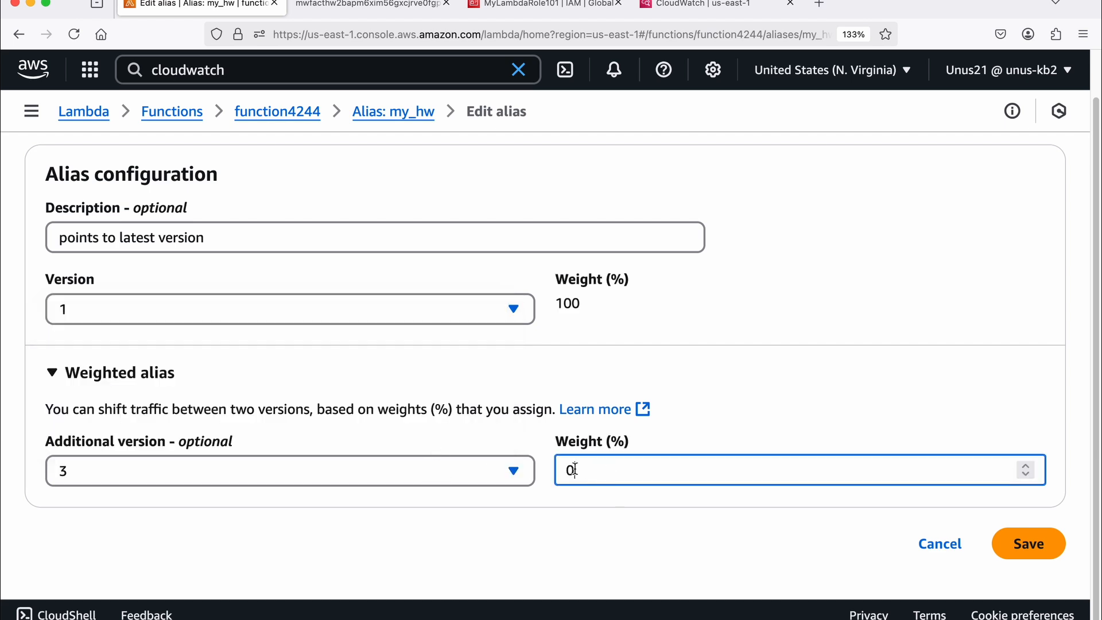
pyautogui.moveTo(601, 469); pyautogui.dragTo(556, 469)
pyautogui.write('50')
pyautogui.click(1034, 549)
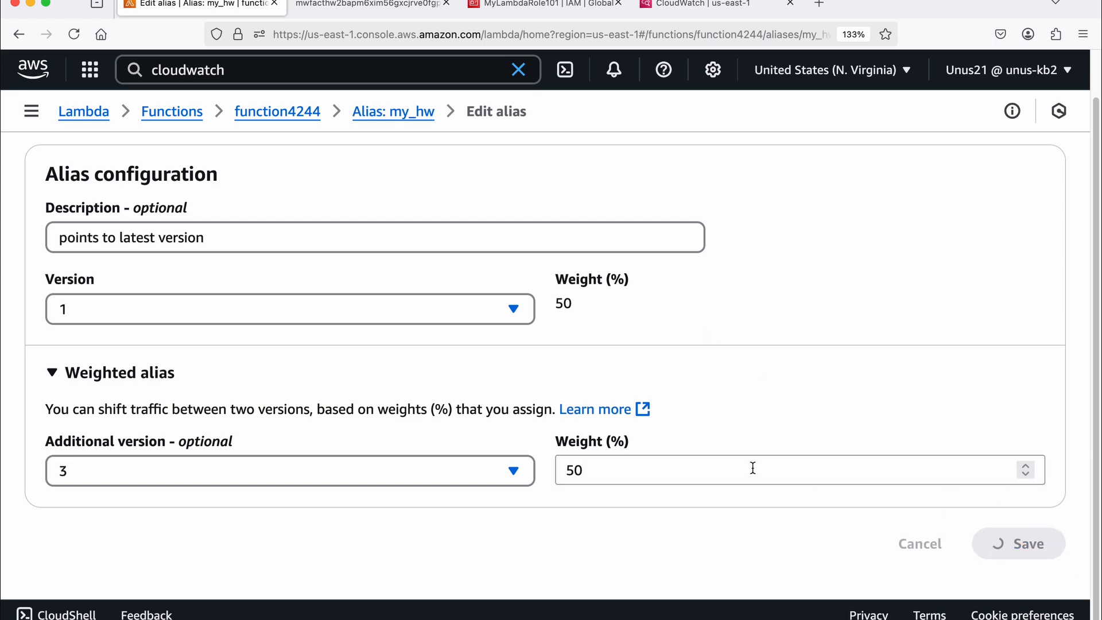
# Reload the alias's function URL page repeatedly to check how requests are split between versions 1 and 3
pyautogui.click(350, 7)
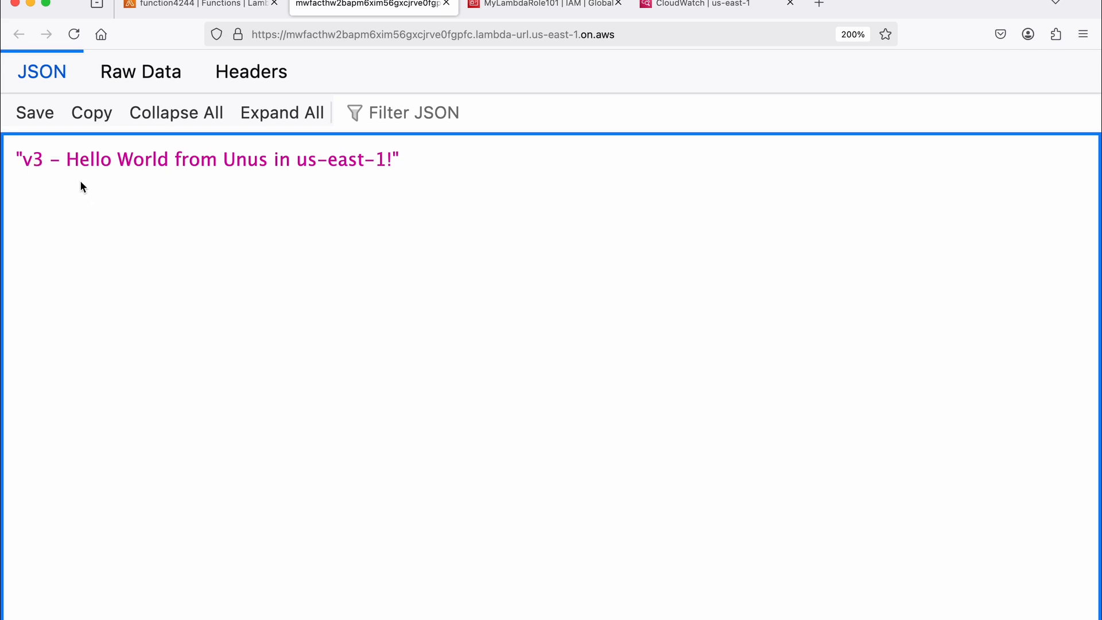
pyautogui.click(75, 34)
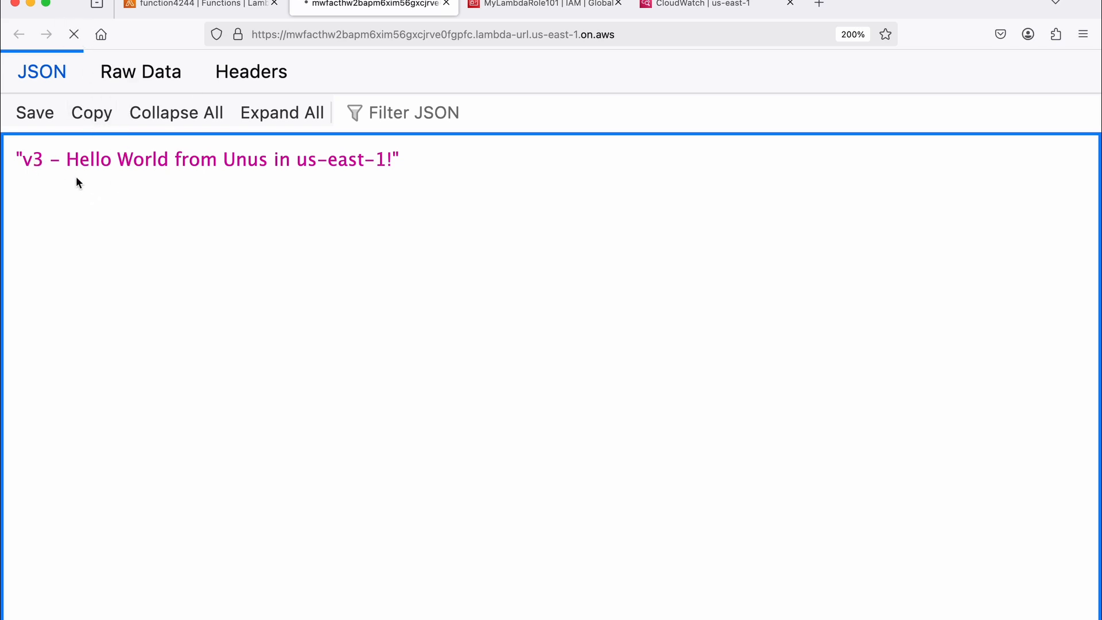
pyautogui.click(78, 34)
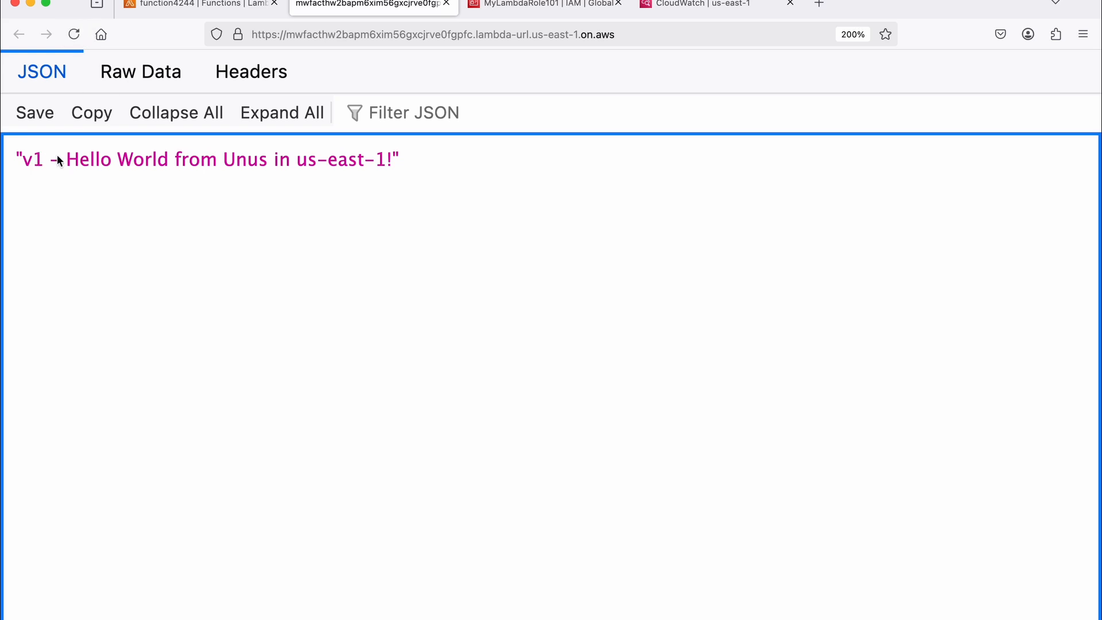
pyautogui.doubleClick(31, 161)
pyautogui.click(50, 197)
pyautogui.click(75, 34)
pyautogui.click(75, 34)
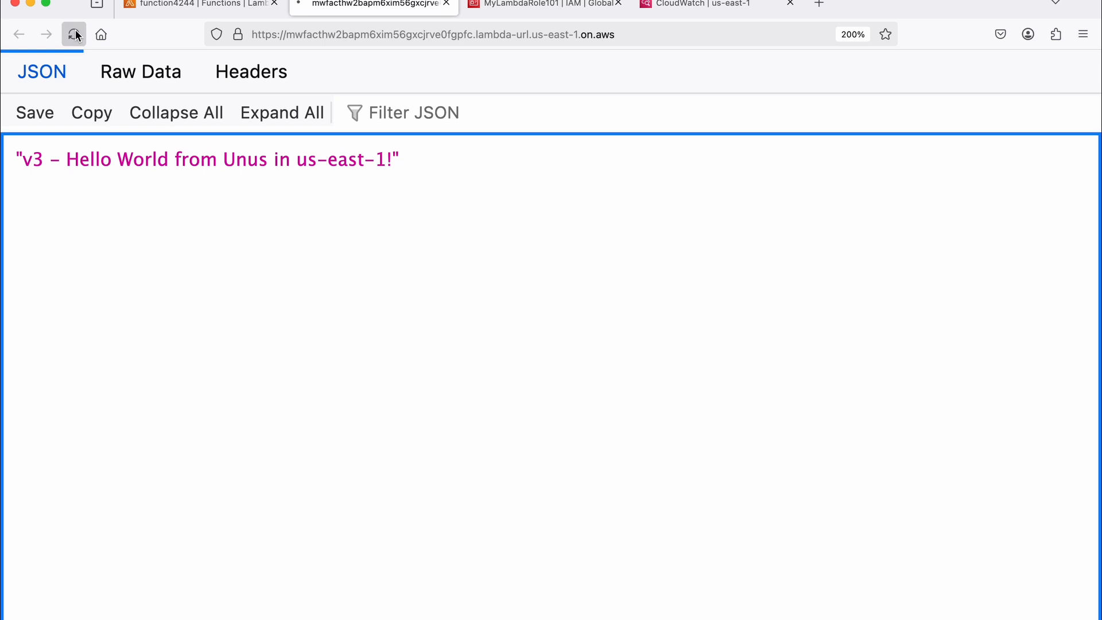
pyautogui.click(75, 35)
pyautogui.click(73, 35)
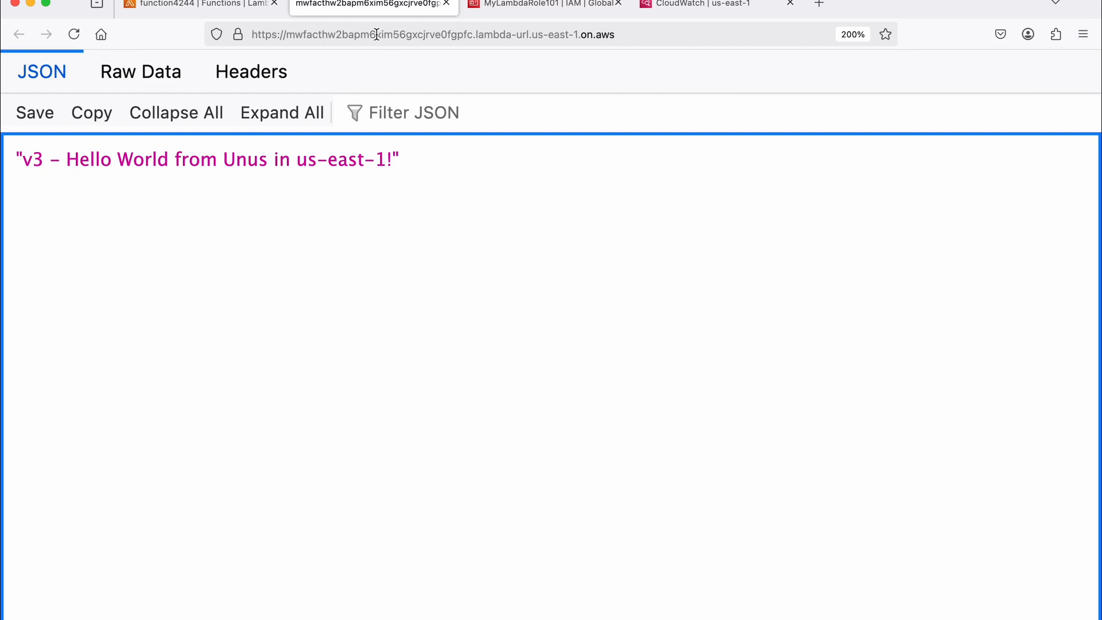
# Return to the list of aliases of function4244 in the Lambda console
pyautogui.click(224, 7)
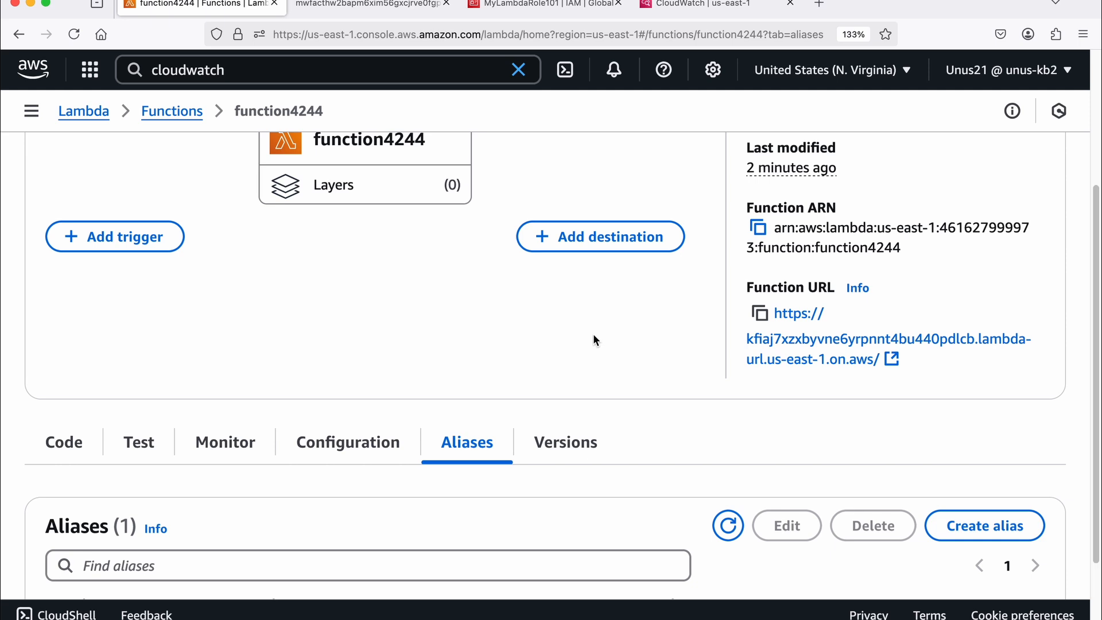
pyautogui.scroll(-1, 586, 331)
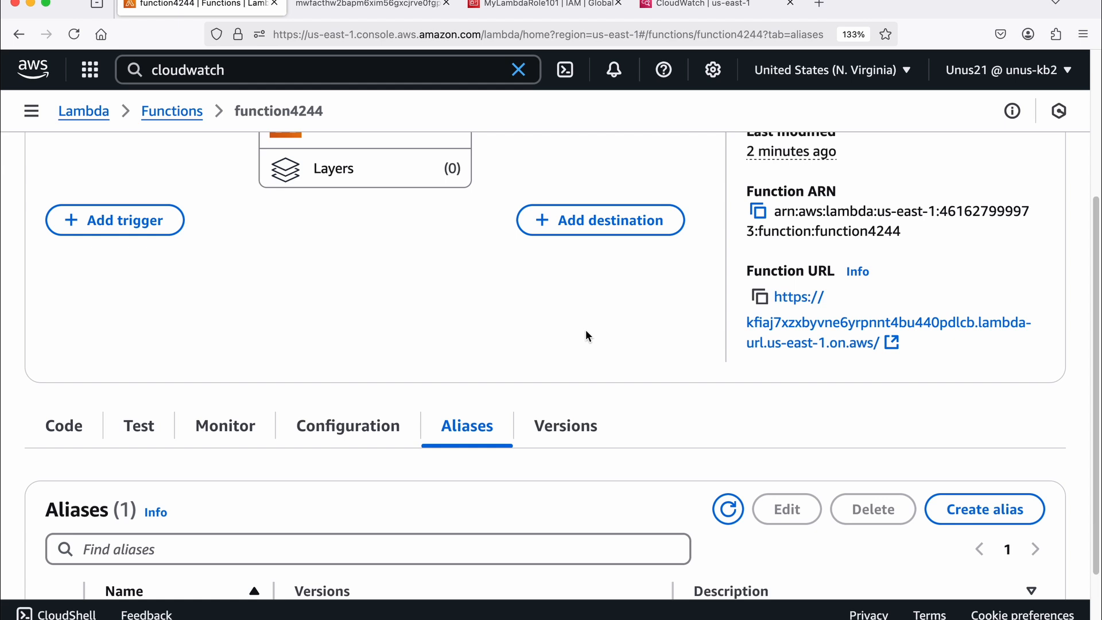